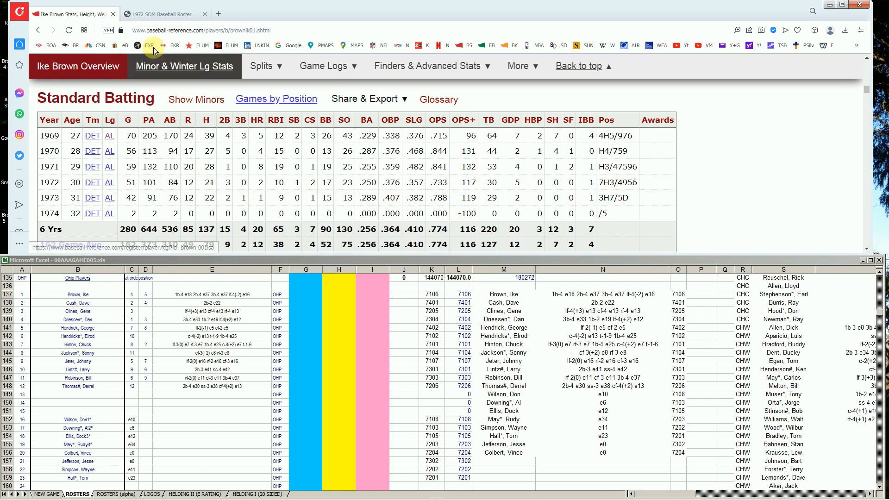
- Open the 1973 season roster sheet from Gary's Strat-O-Matic roster page in a new tab and check the Detroit listings and additional American League players
click(159, 15)
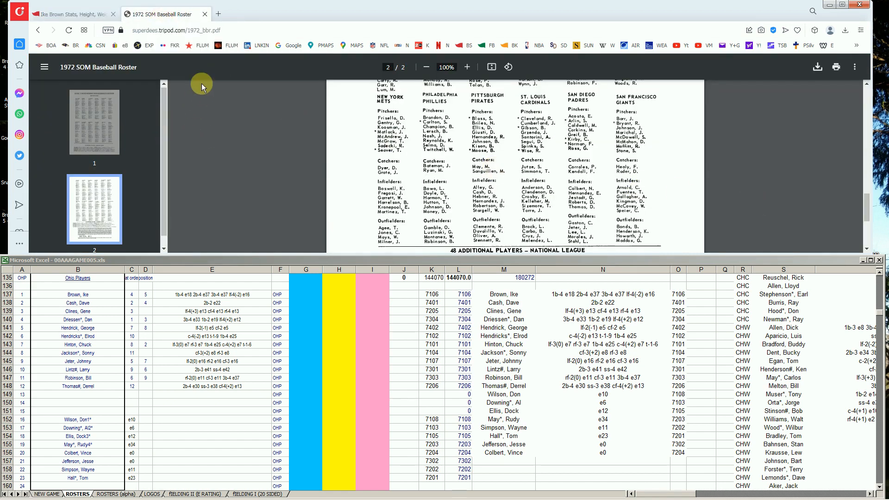
click(218, 14)
click(190, 159)
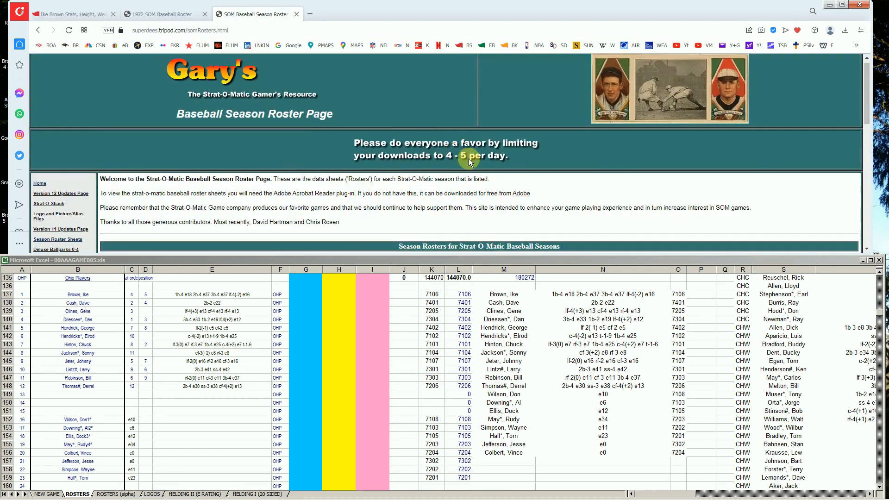
scroll(469, 159, down, 10)
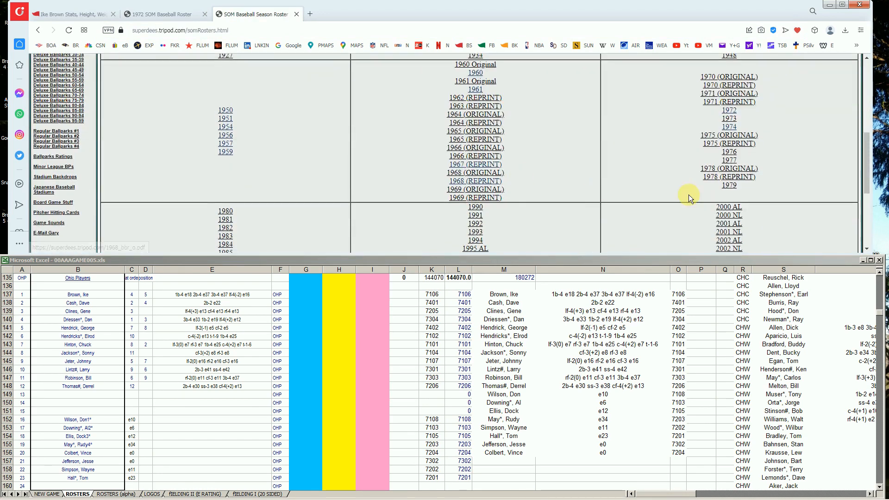
click(733, 120)
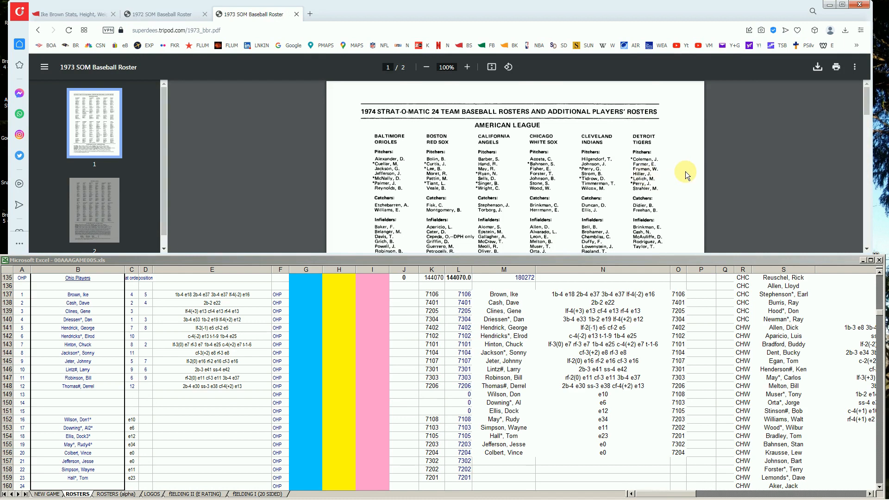
scroll(685, 171, down, 1)
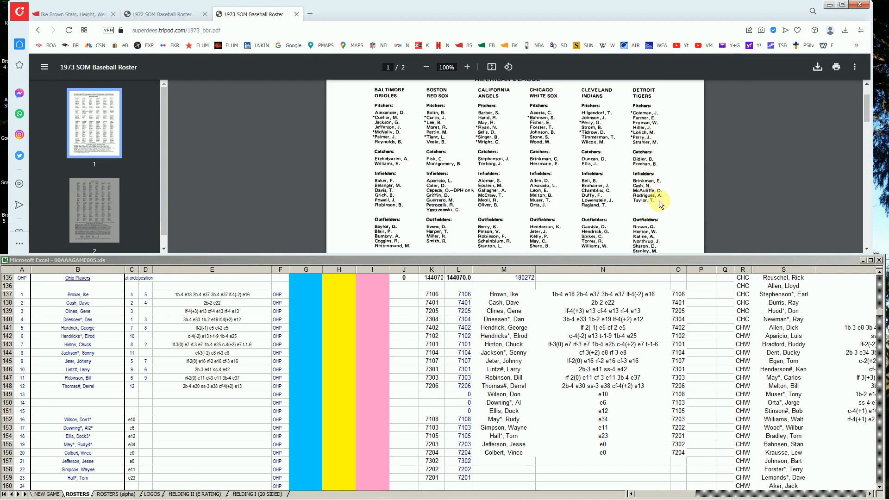
scroll(656, 202, down, 1)
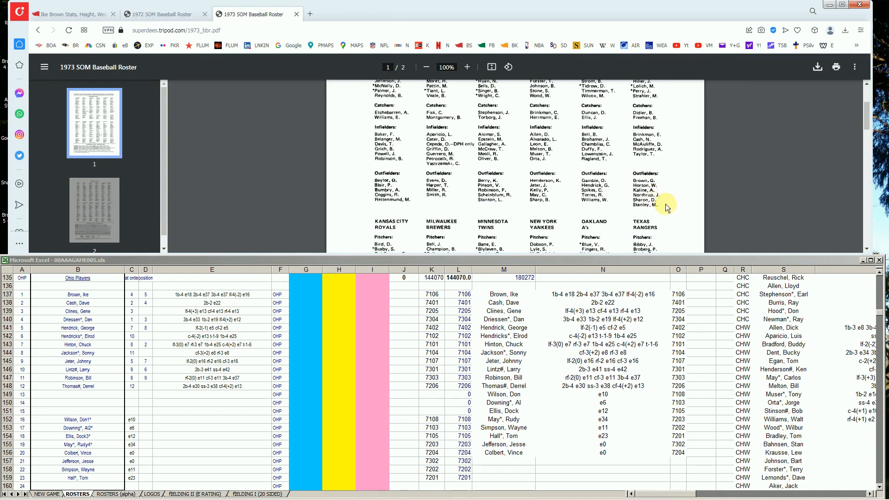
scroll(665, 203, down, 6)
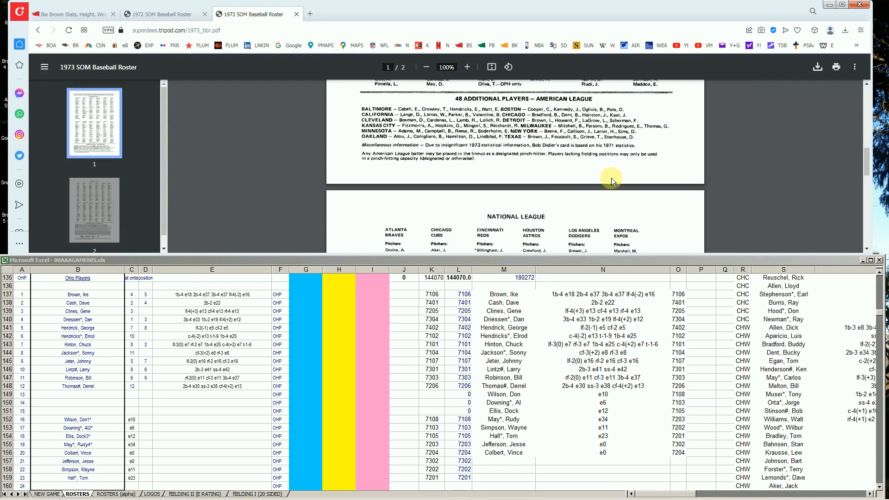
scroll(611, 178, up, 1)
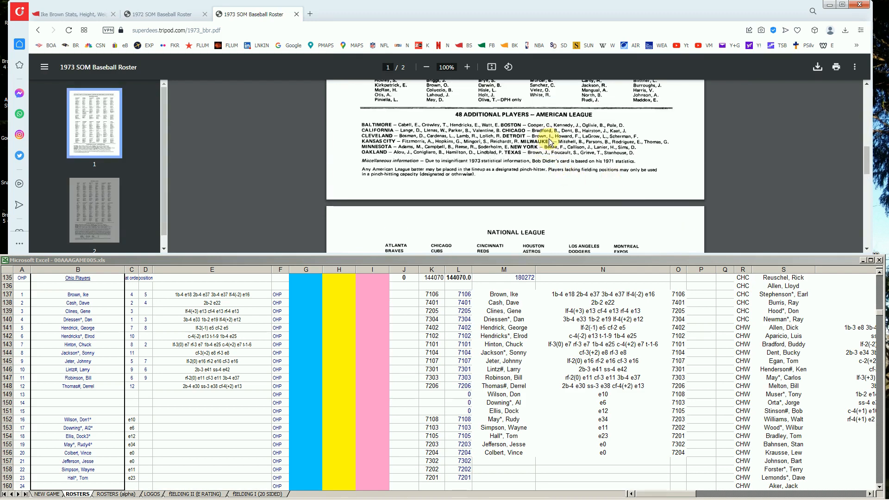
click(296, 295)
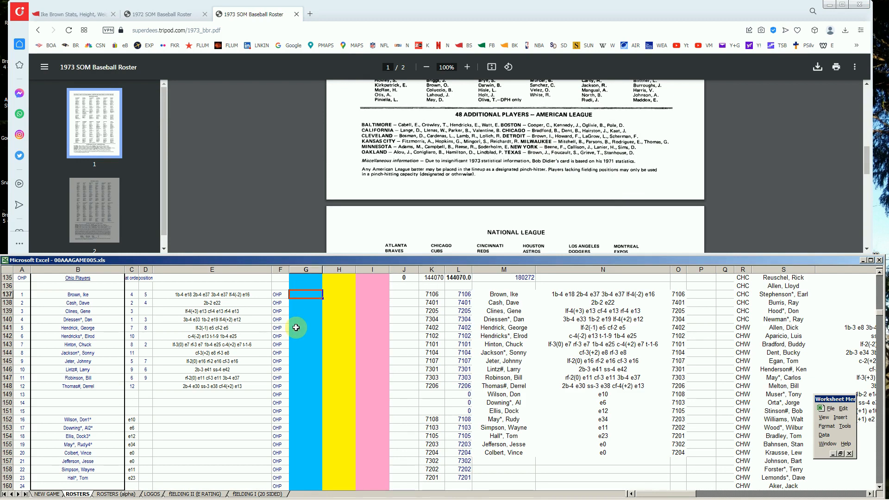
text(10000)
key(Tab)
key(Tab)
key(Tab)
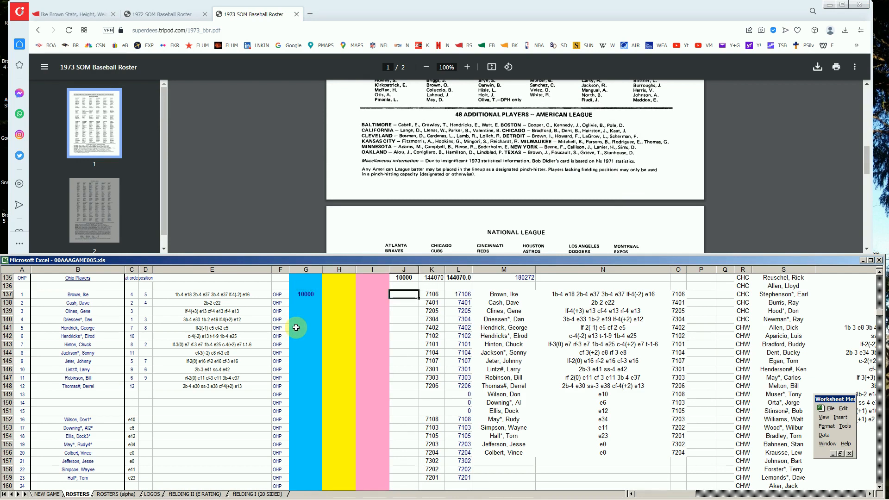
text(?73)
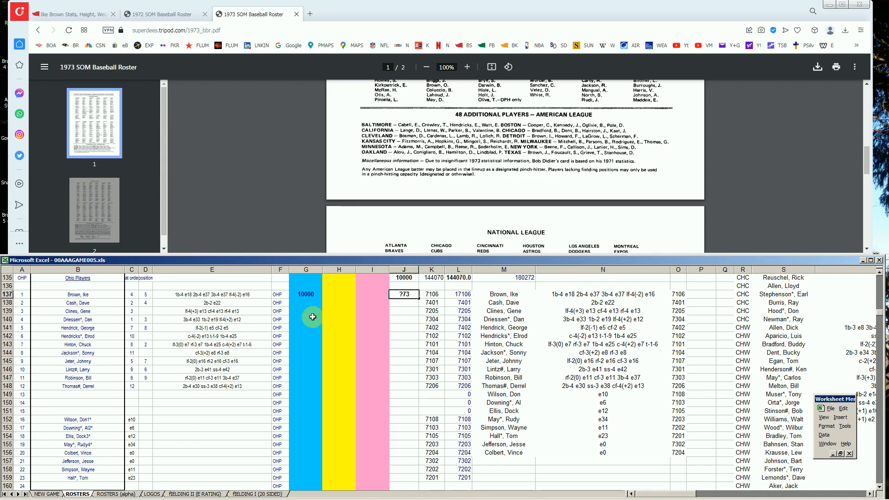
- Review Ike Brown's batting seasons and look for him among the additional American League players on the 1972 roster sheet
click(90, 14)
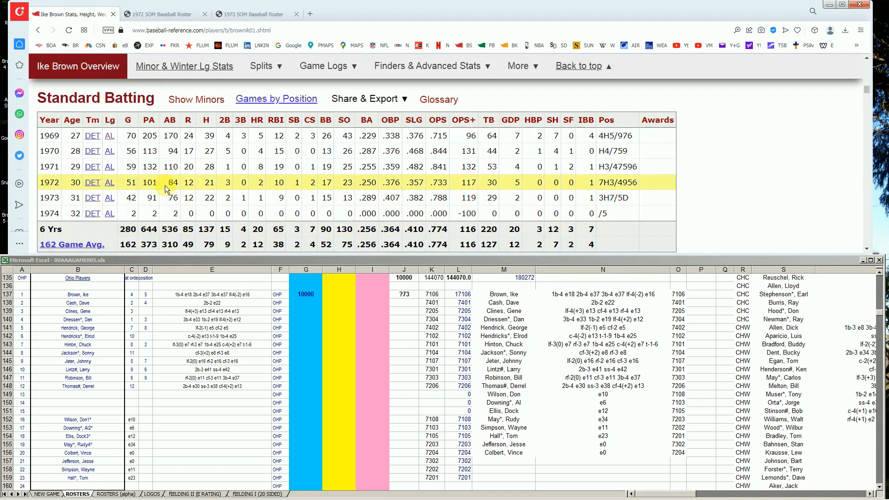
click(194, 14)
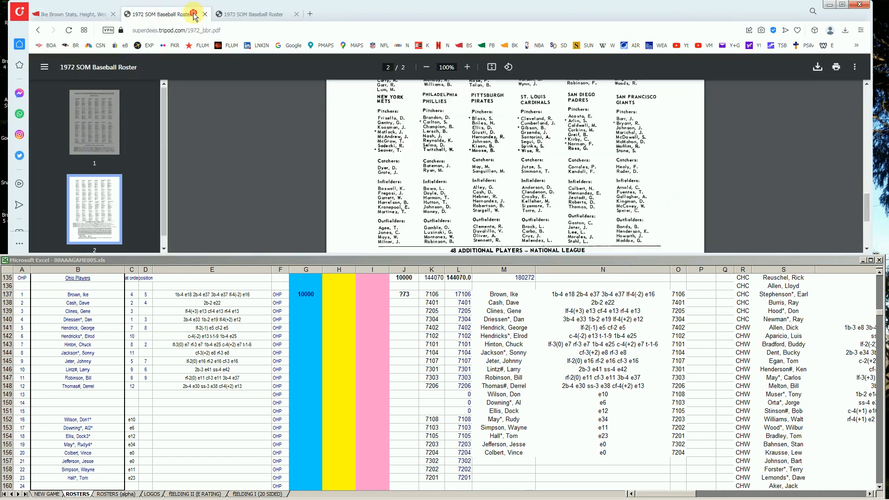
drag(867, 206, 869, 108)
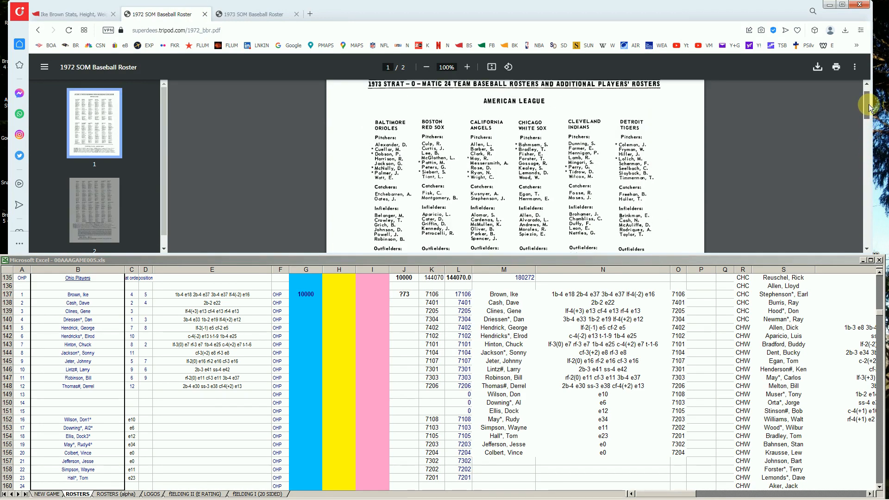
drag(869, 108, 869, 154)
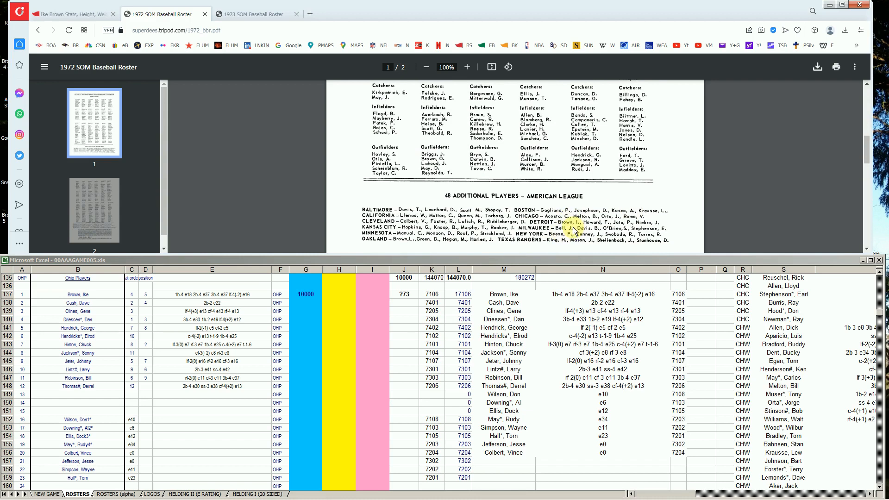
click(313, 299)
click(306, 294)
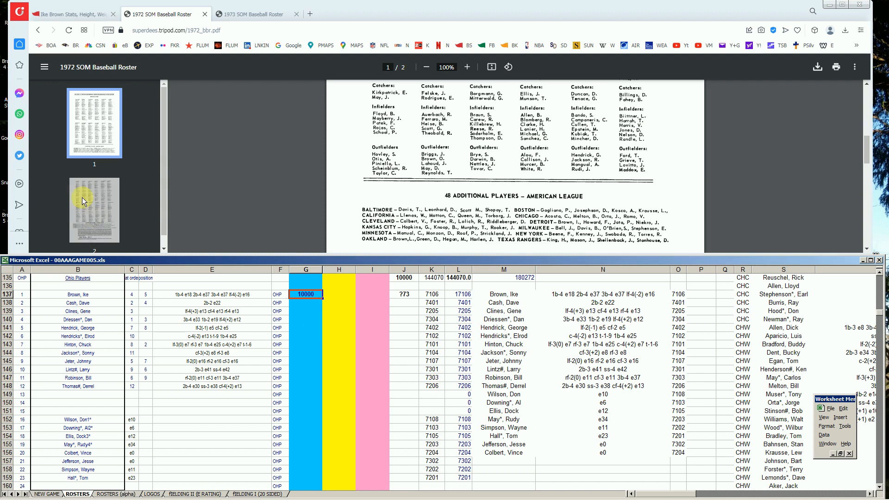
- Search Baseball Reference for Elrod Hendricks, open his player page and examine his yearly standard batting figures
click(68, 14)
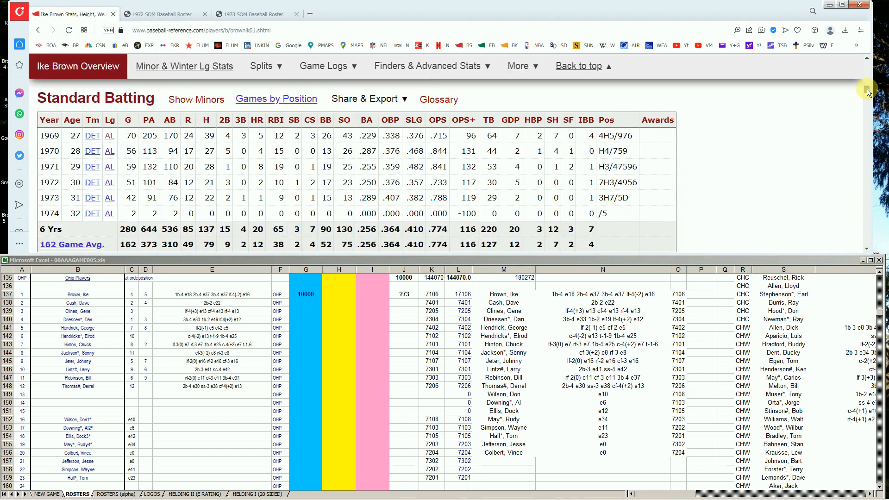
drag(867, 89, 866, 65)
click(694, 95)
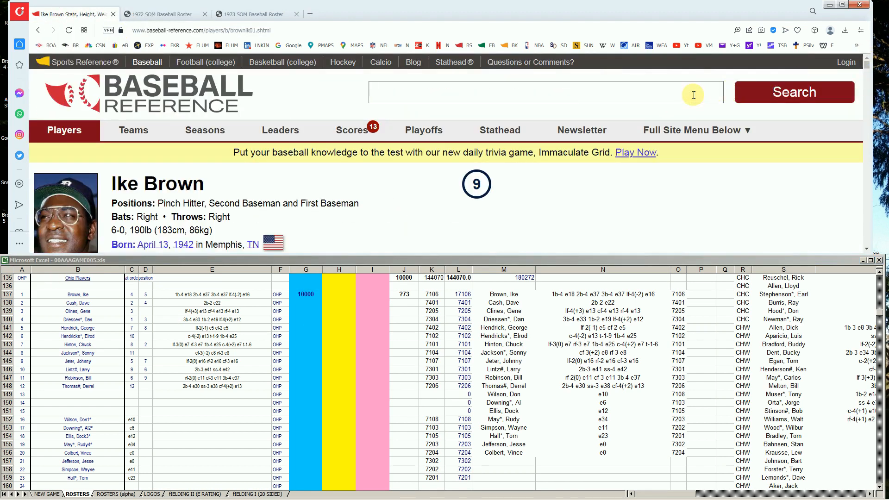
text(elrod)
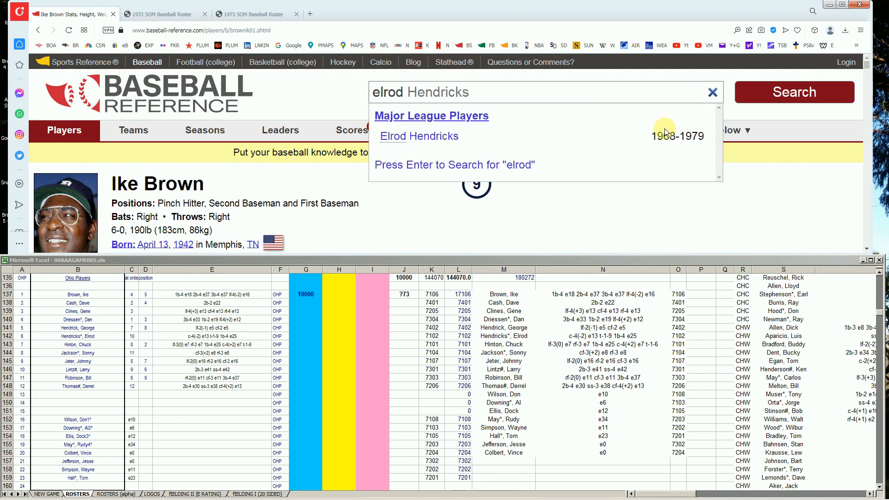
click(452, 142)
scroll(677, 193, down, 10)
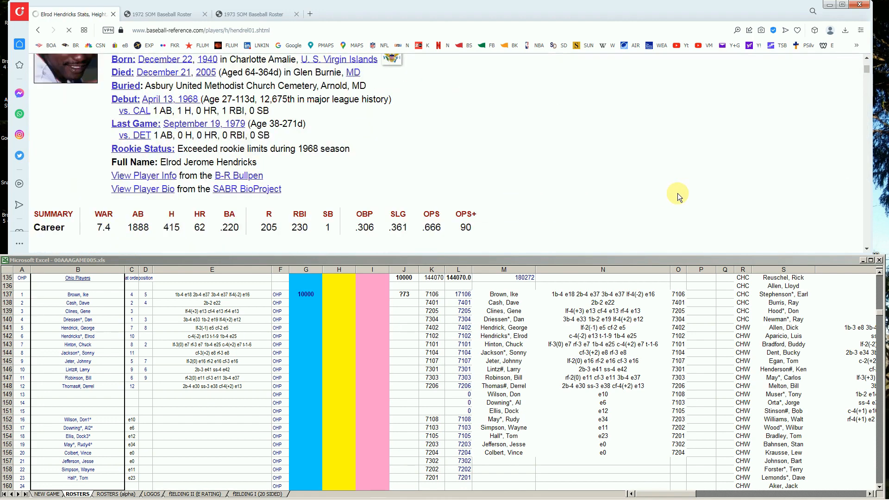
scroll(677, 193, down, 5)
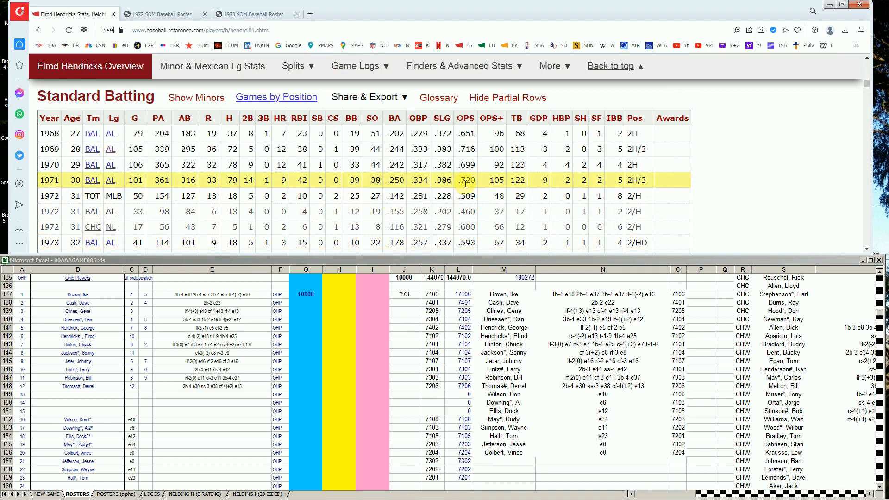
scroll(465, 183, down, 3)
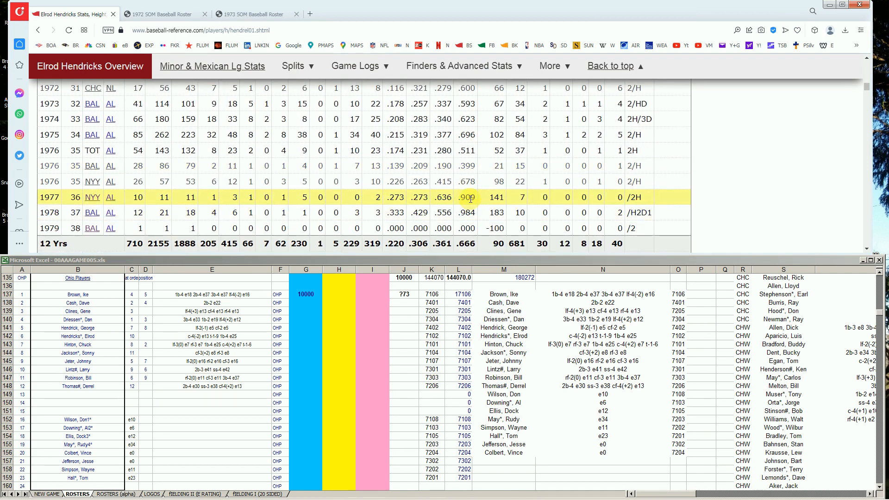
scroll(471, 199, up, 2)
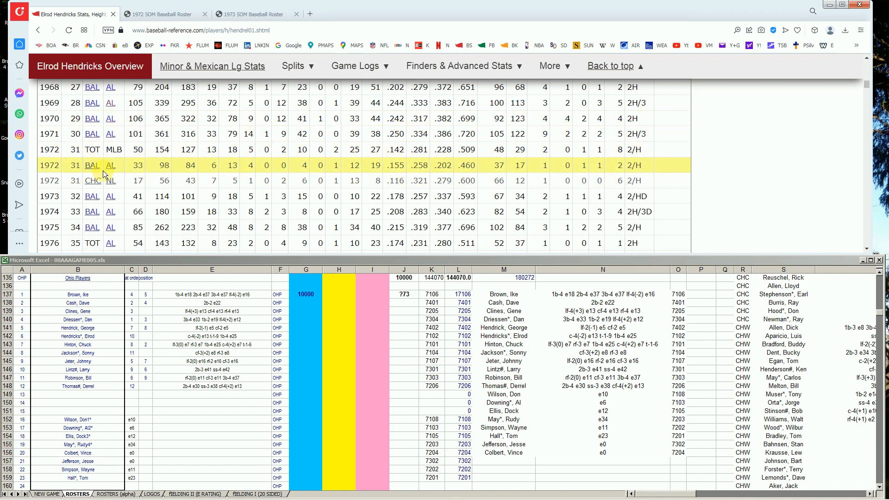
scroll(103, 170, down, 1)
scroll(101, 176, up, 1)
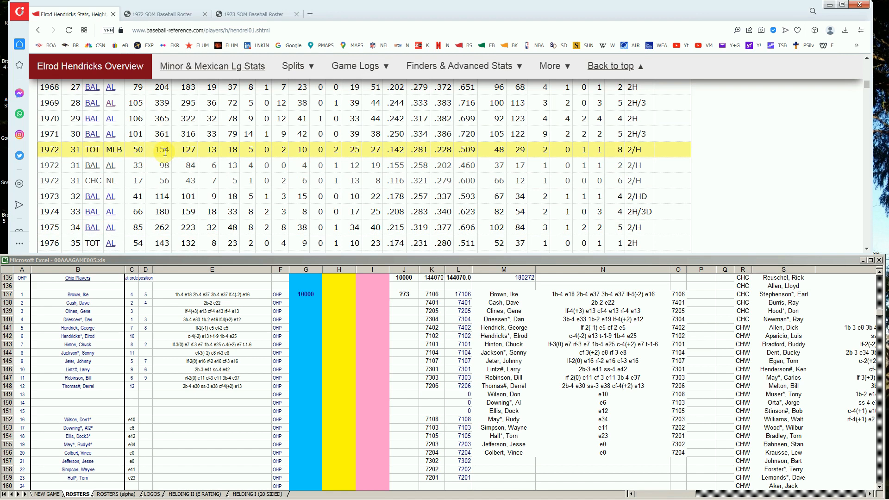
- Check the additional American and National League players on the 1972 roster sheet, then return to Elrod Hendricks's batting table
click(175, 13)
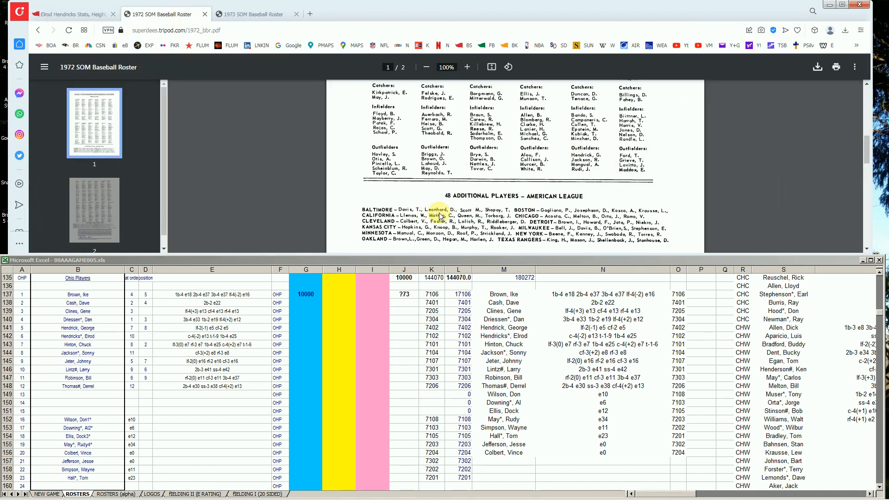
drag(865, 149, 838, 229)
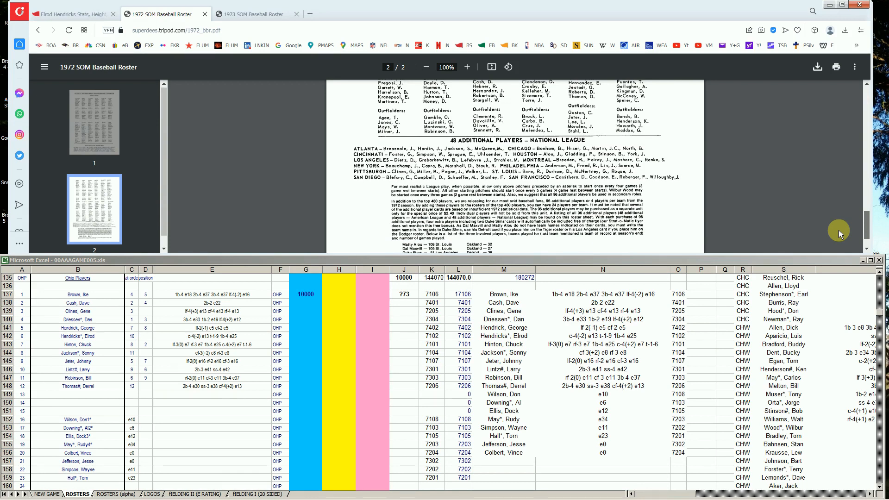
click(92, 14)
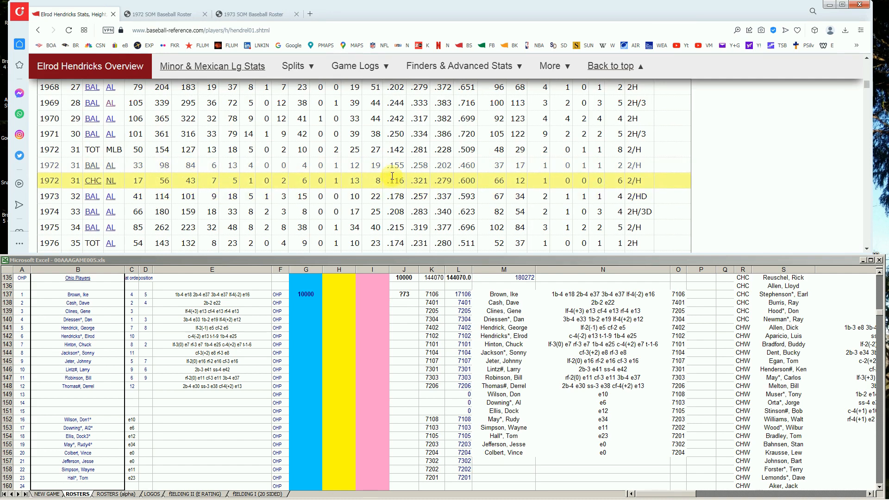
- Enter 1 in the pink column of the Elrod Hendricks row on the rosters sheet
click(303, 318)
click(303, 318)
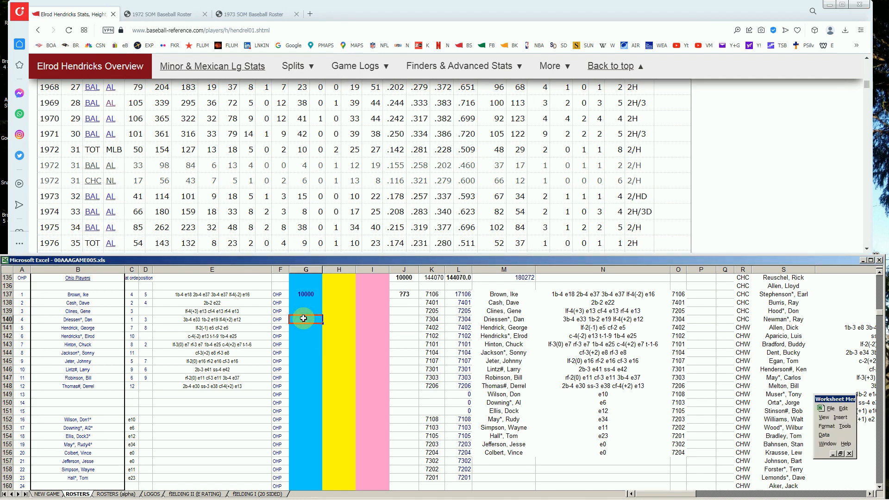
key(Down)
key(Down)
key(Down)
key(Down)
key(Up)
key(Up)
key(Right)
key(Right)
text(1)
key(Return)
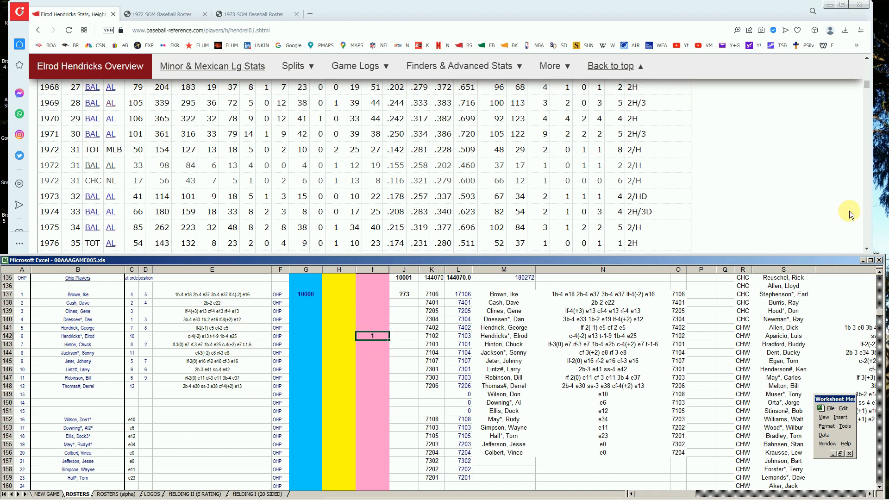
- Search Baseball Reference for Chuck Hinton, open his player page and examine his yearly standard batting figures through 1971
drag(867, 86, 867, 62)
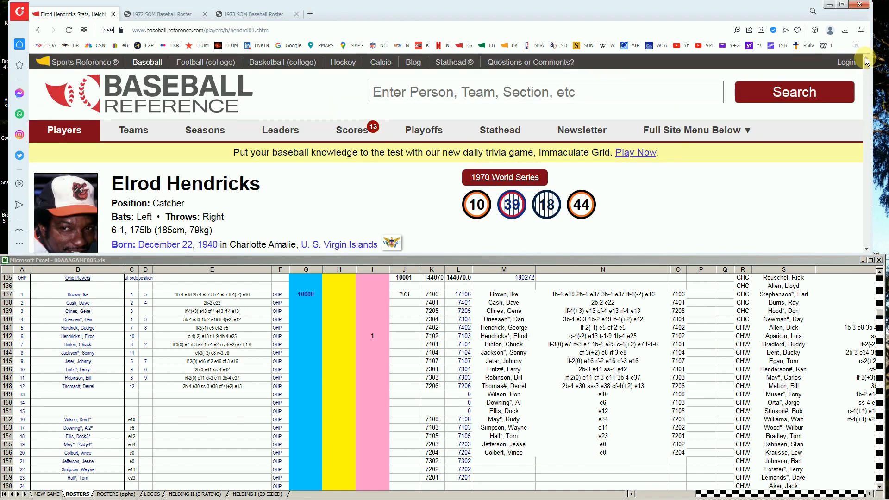
click(571, 88)
text(h)
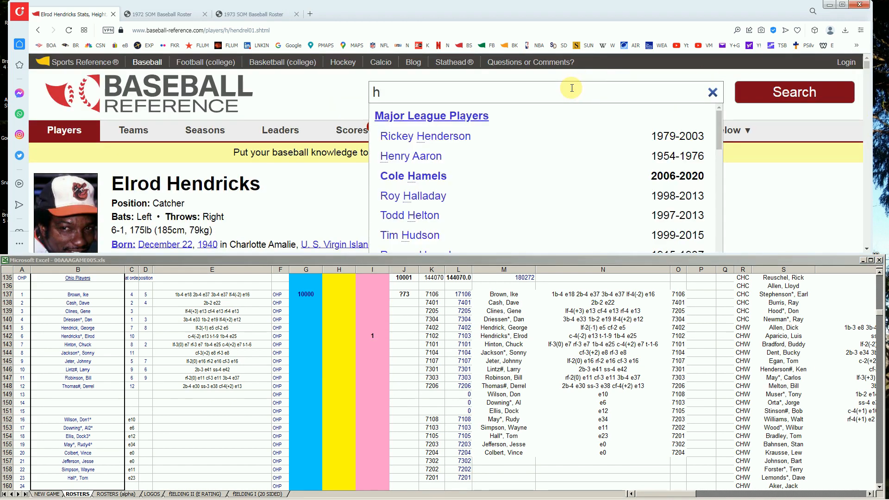
text(int)
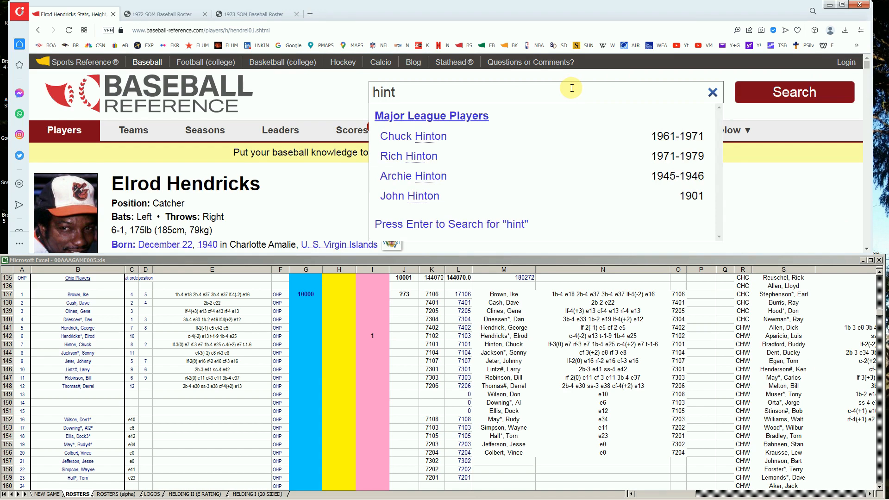
click(411, 143)
scroll(592, 187, down, 6)
scroll(622, 188, down, 3)
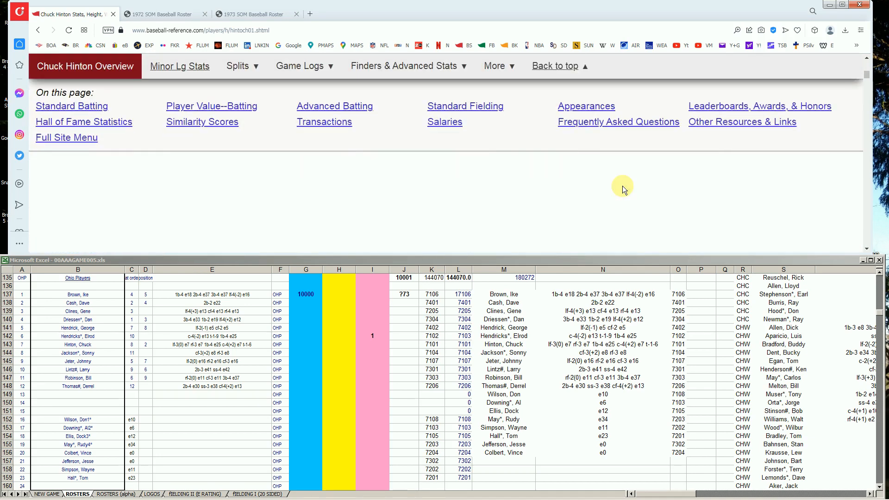
scroll(622, 187, down, 5)
scroll(622, 190, down, 1)
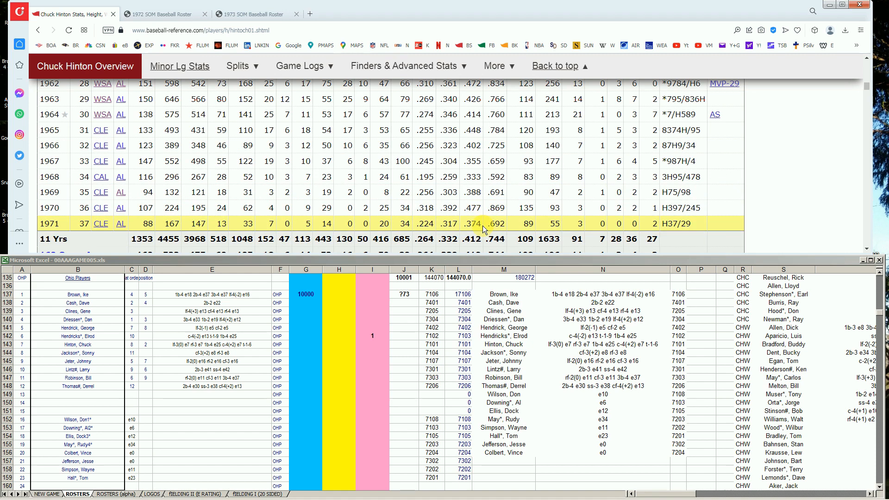
scroll(482, 226, up, 10)
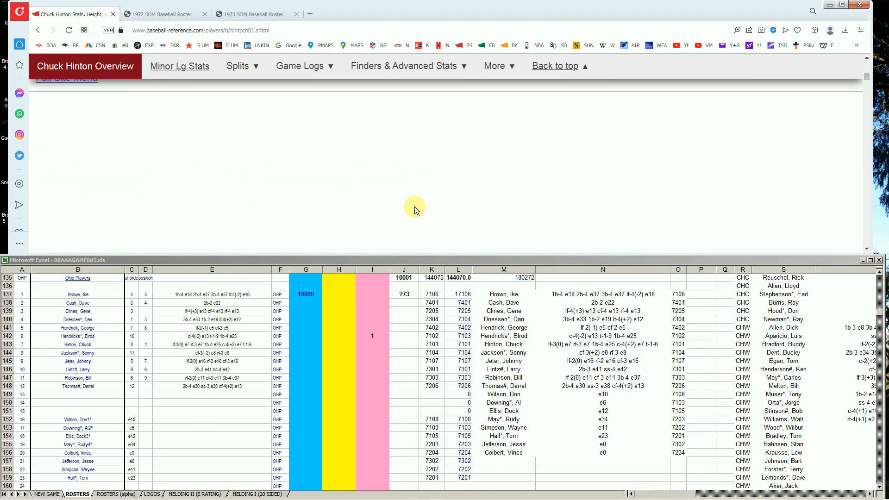
- Search Baseball Reference for "hint" and check the career years listed for Chuck Hinton
scroll(415, 207, up, 8)
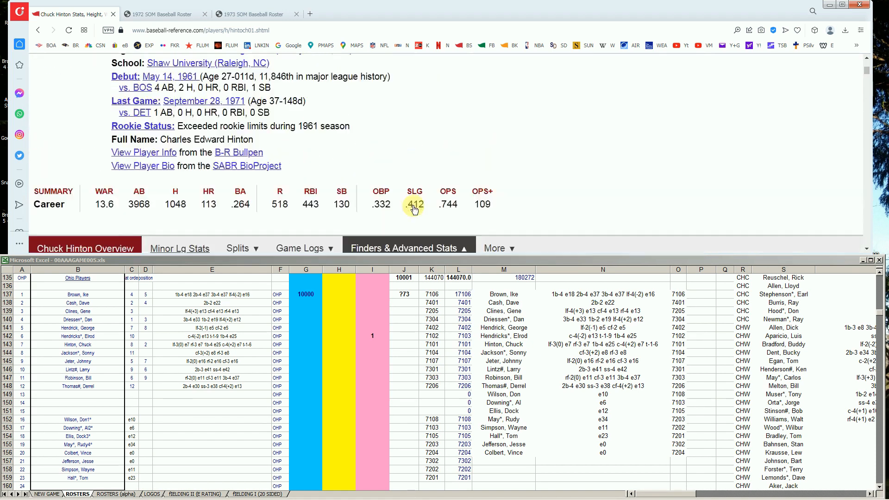
click(421, 92)
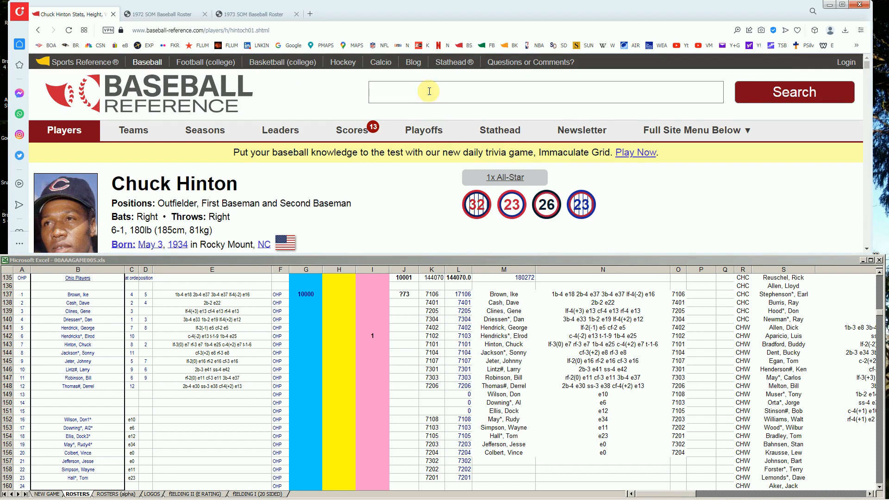
text(hint)
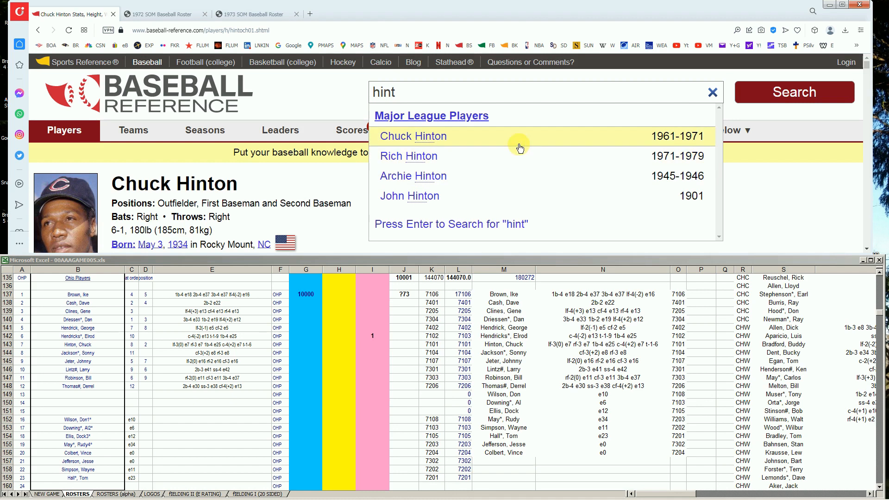
- Enter 1 in the pink column of the Chuck Hinton row on the rosters sheet
click(315, 373)
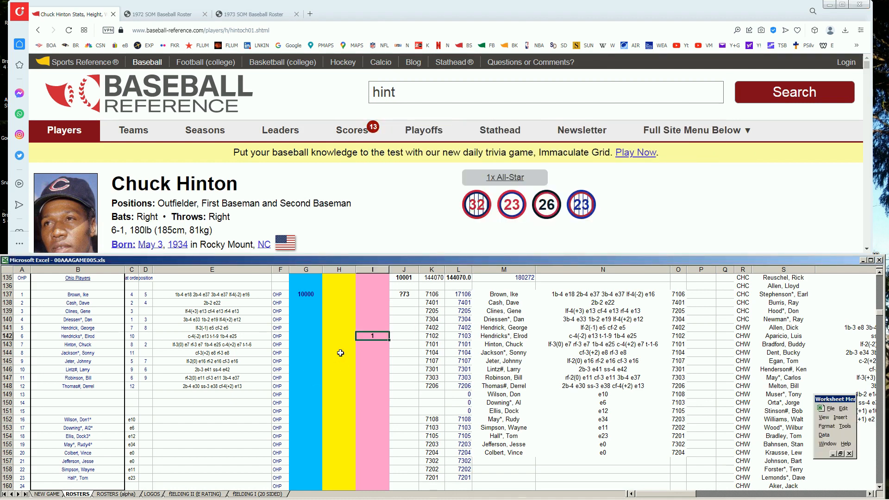
key(Return)
text(1)
key(Return)
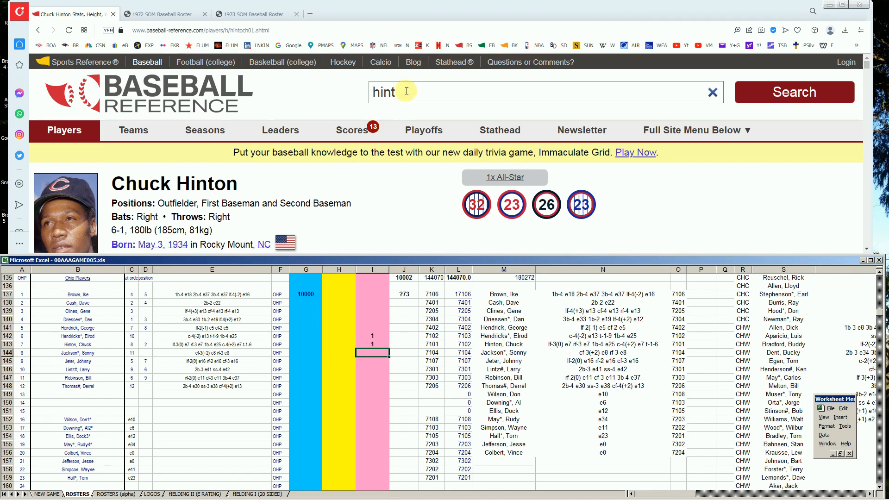
- Search Baseball Reference for Sonny Jackson, open his player page and examine his yearly standard batting figures
drag(406, 92, 371, 91)
text(sonny j)
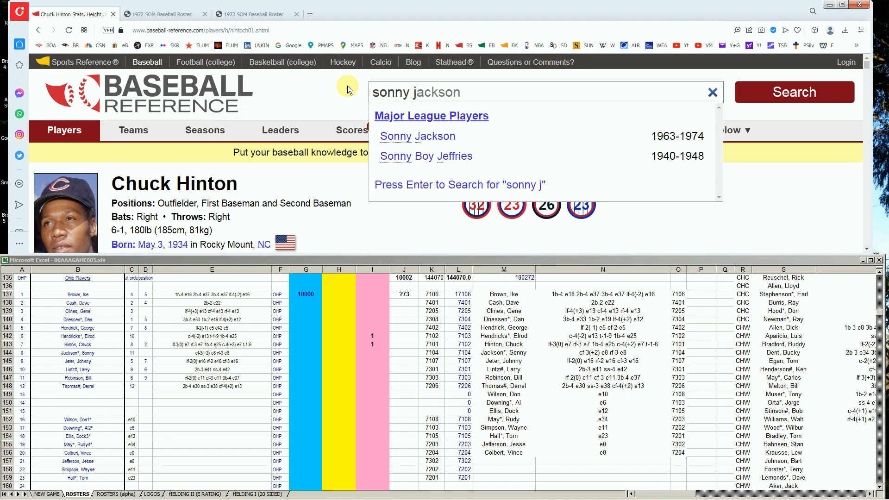
click(414, 136)
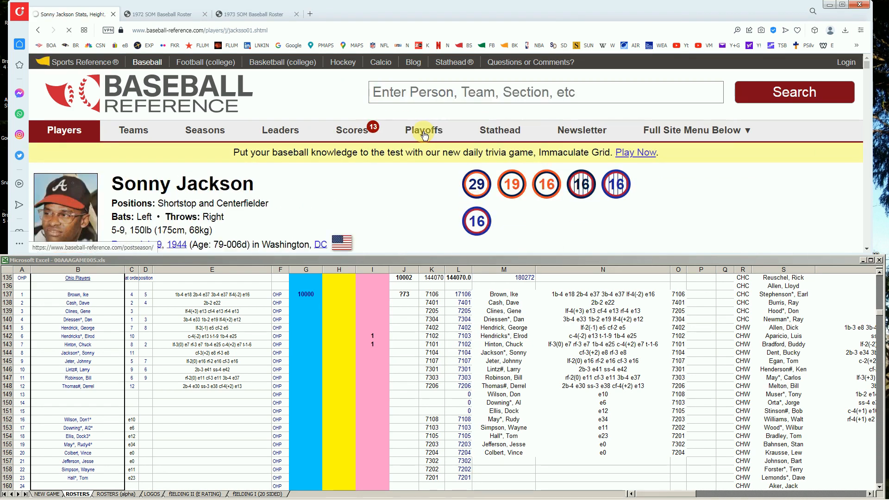
scroll(435, 154, down, 3)
scroll(493, 157, down, 8)
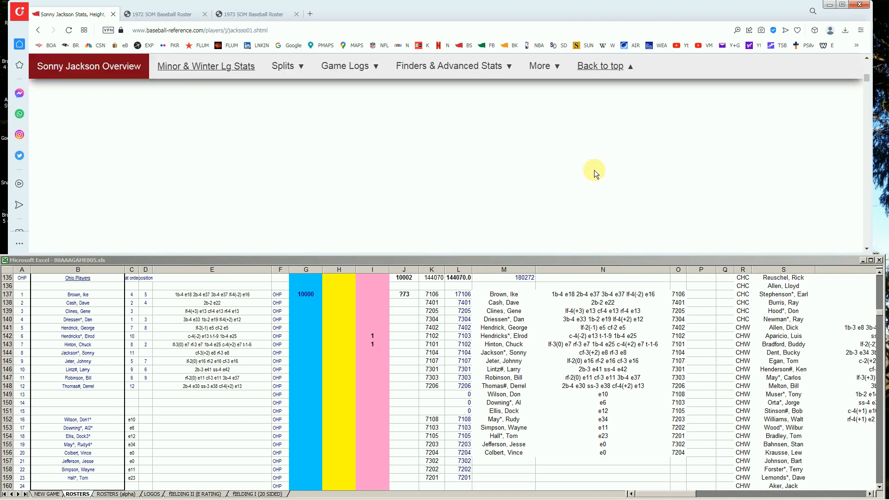
scroll(602, 179, down, 2)
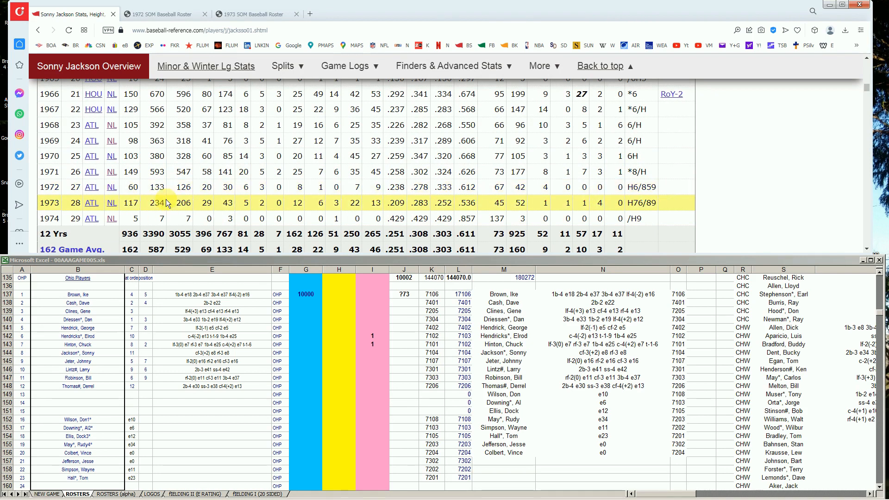
- Check the additional National League players on the 1972 roster sheet, then enter 100 in the yellow column of the Sonny Jackson row
click(185, 16)
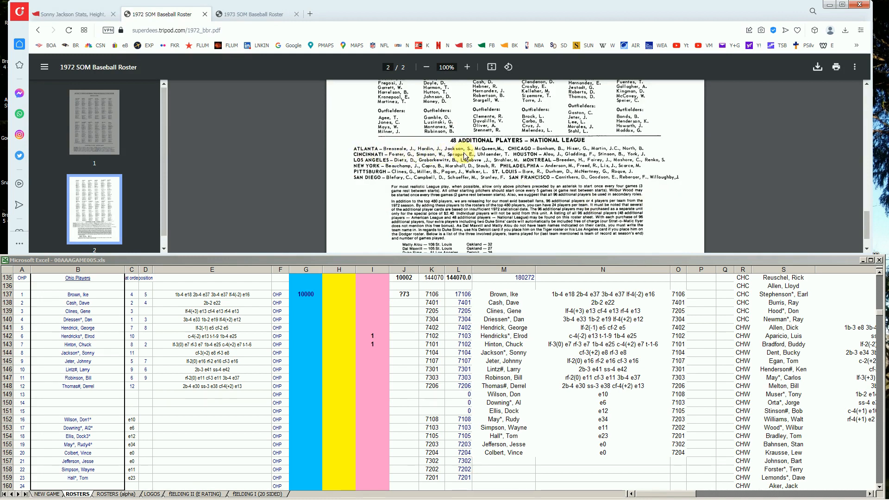
click(337, 354)
click(337, 352)
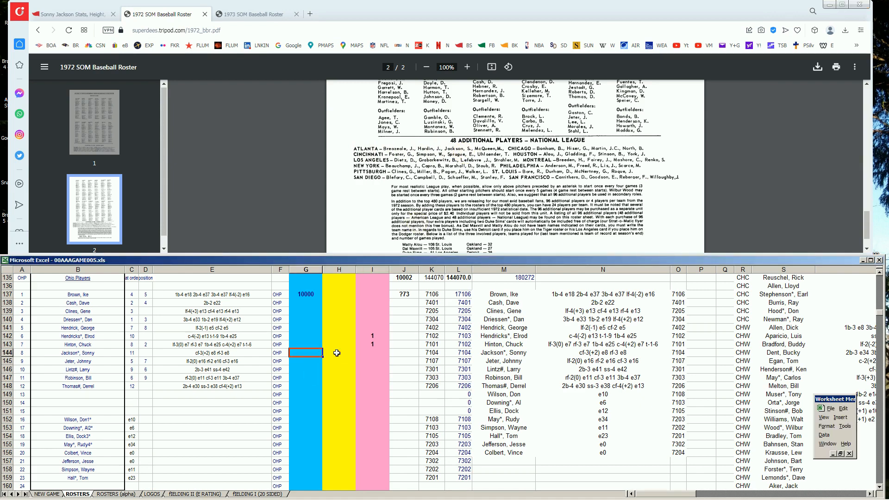
double_click(337, 353)
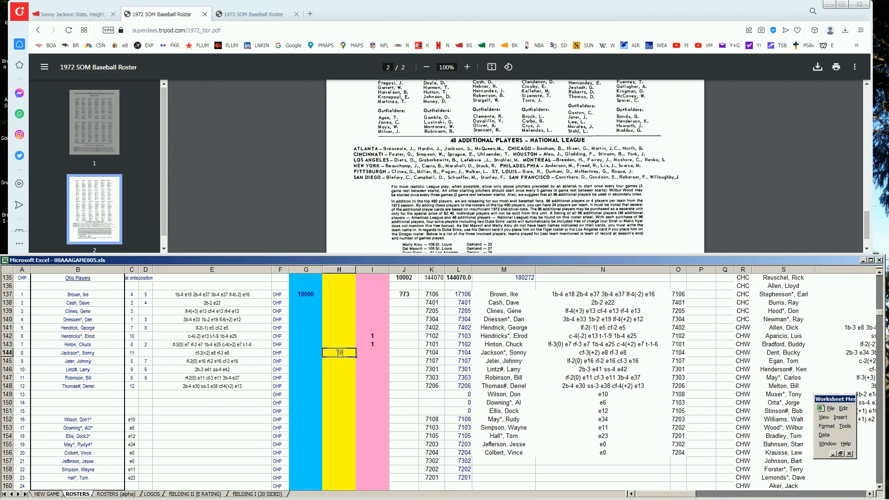
key(Return)
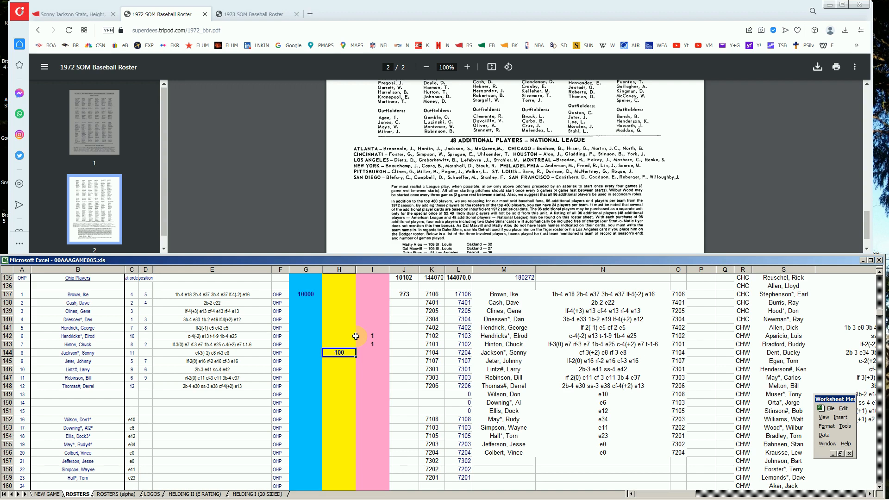
- Return to Baseball Reference, search for Johnny Jeter, open his player page and examine his yearly standard batting figures
click(87, 14)
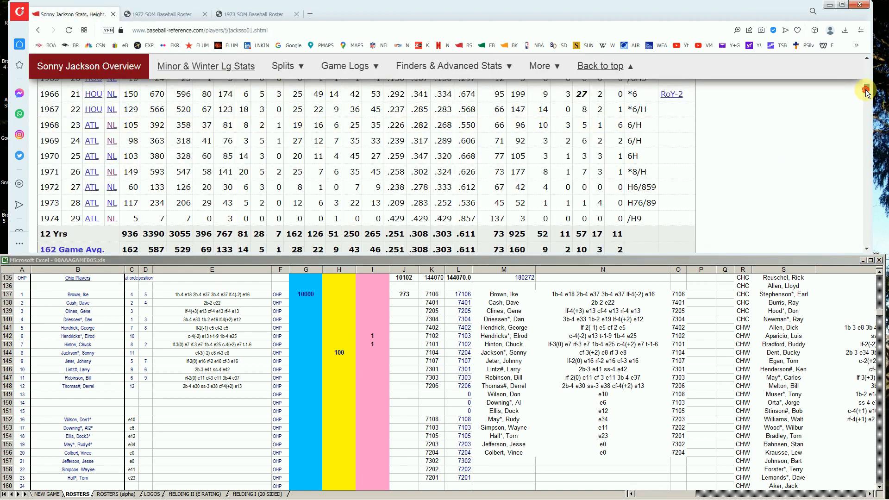
drag(865, 90, 865, 66)
click(660, 98)
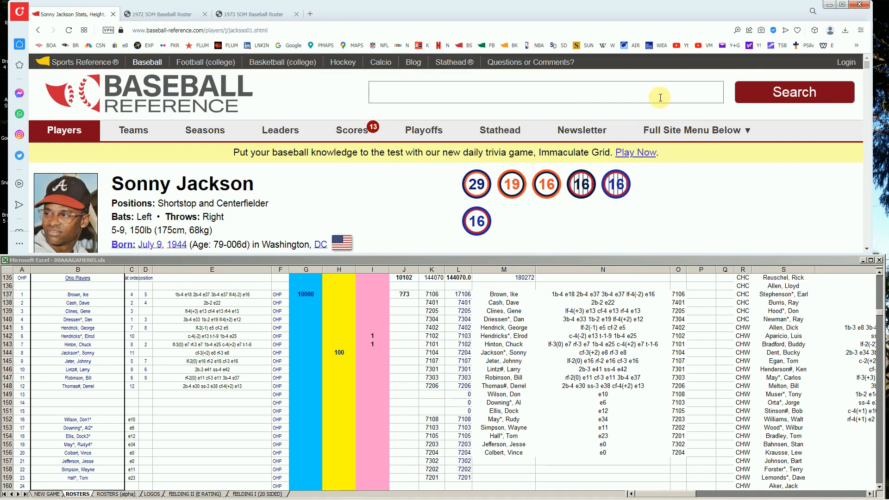
text(jeter)
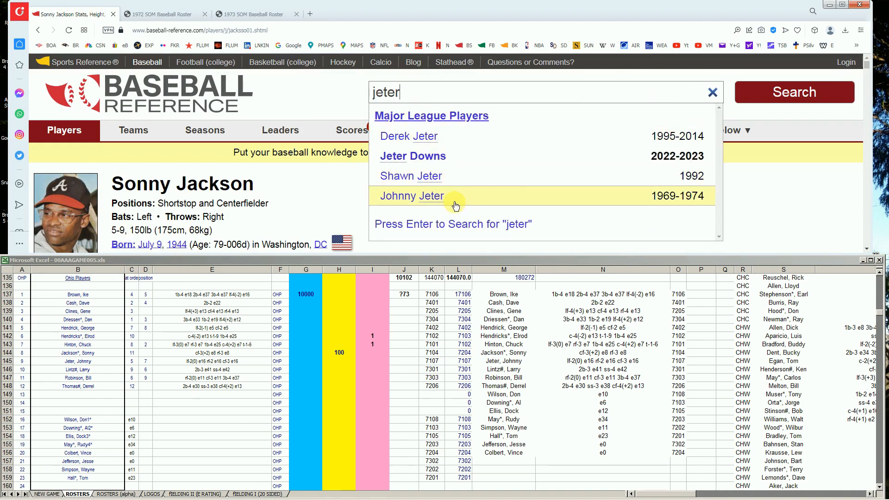
click(438, 197)
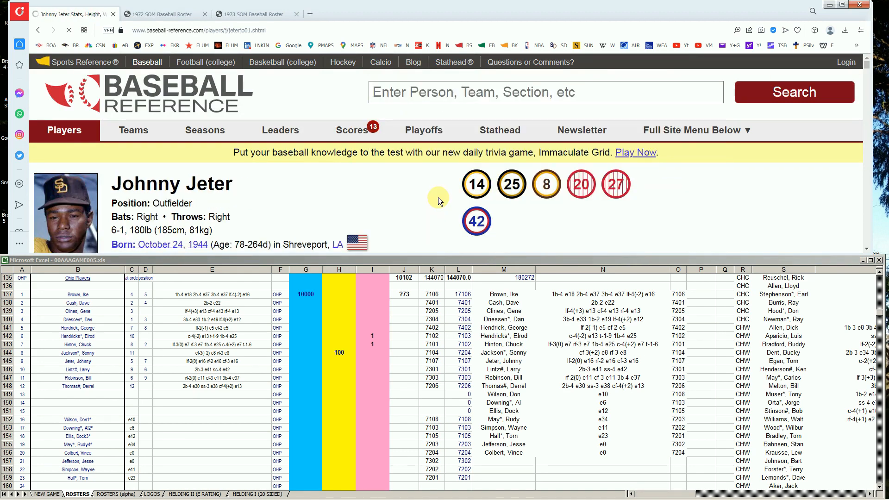
scroll(446, 199, down, 4)
scroll(454, 195, down, 4)
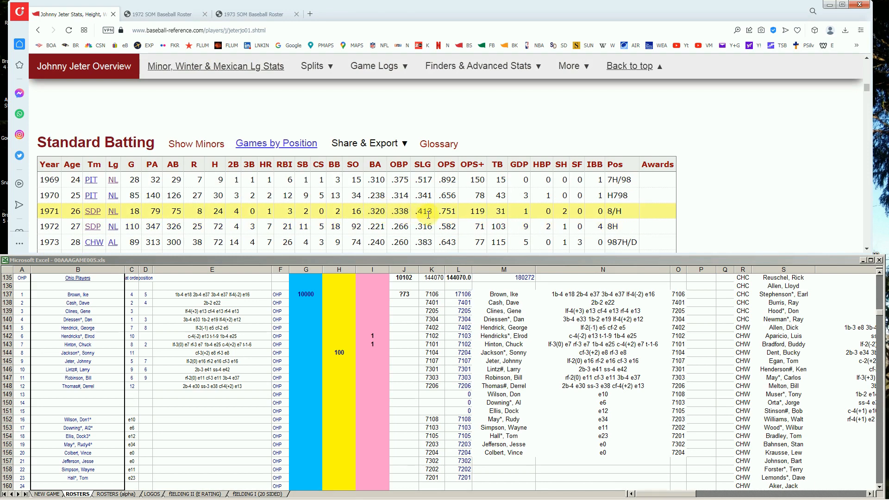
scroll(427, 219, down, 1)
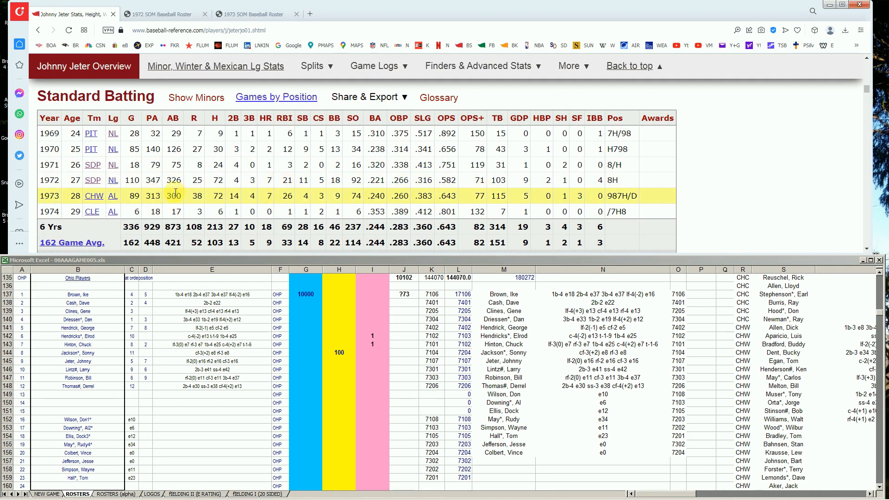
scroll(173, 145, down, 1)
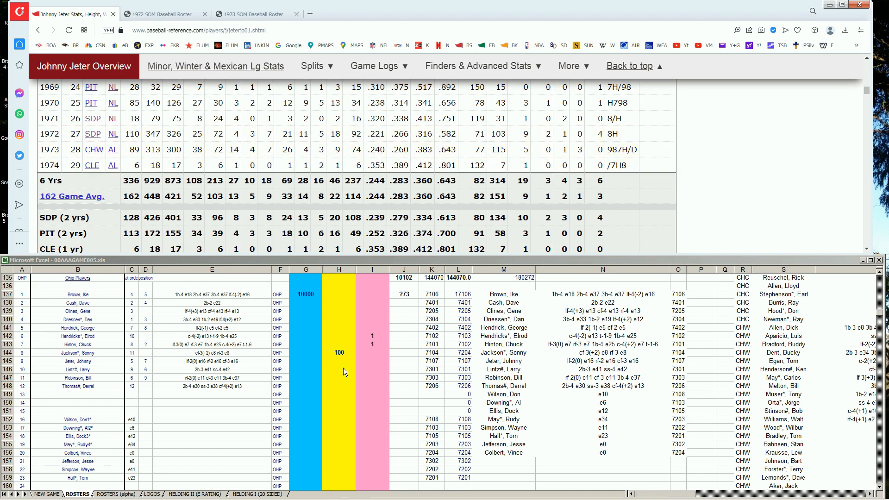
- Enter 100 in the yellow column of the Johnny Jeter row on the rosters sheet
click(344, 354)
key(Return)
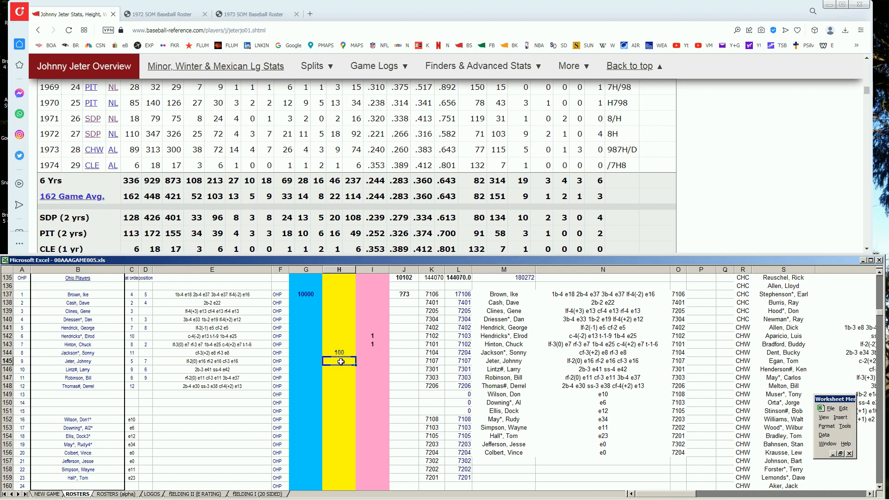
text(100)
key(ctrl+Return)
- Search Baseball Reference for Don Wilson, open the 1966-1974 pitcher's page and examine his yearly standard pitching figures
drag(865, 92, 864, 64)
click(661, 88)
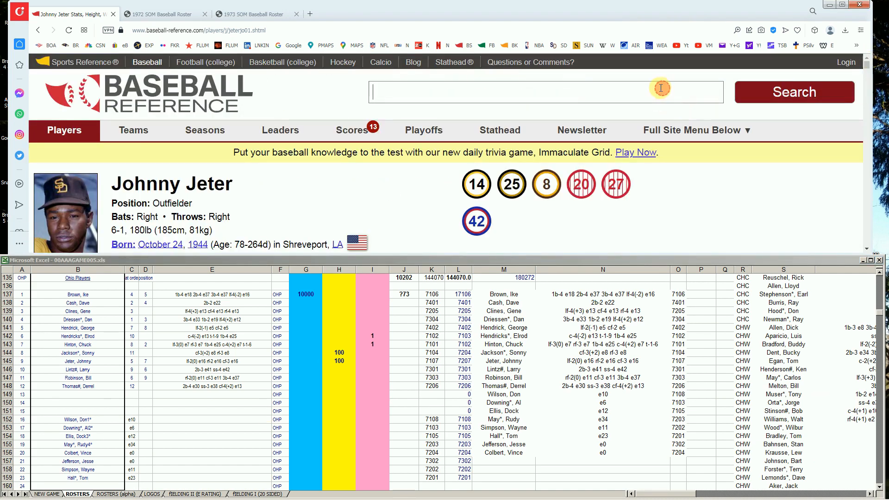
text(don w)
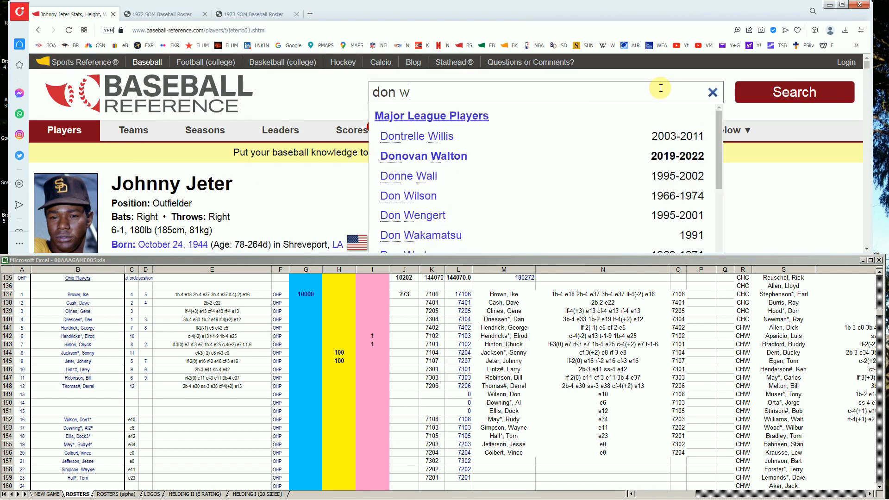
text(i)
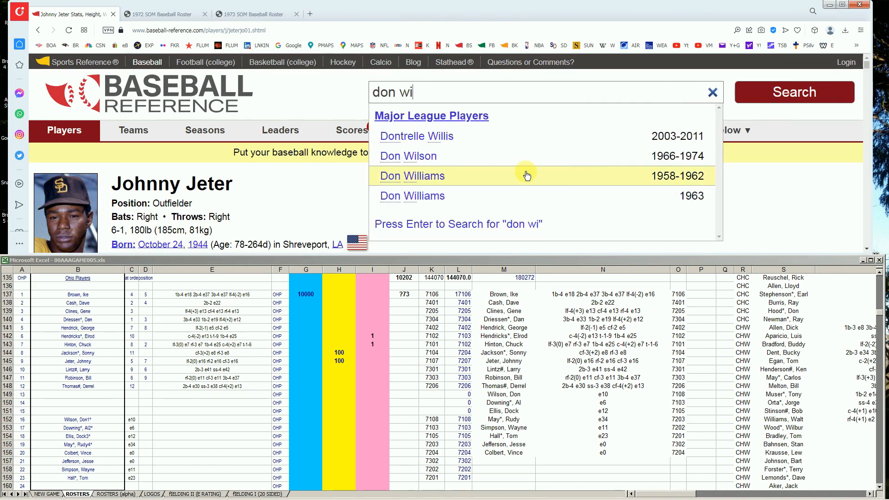
click(419, 160)
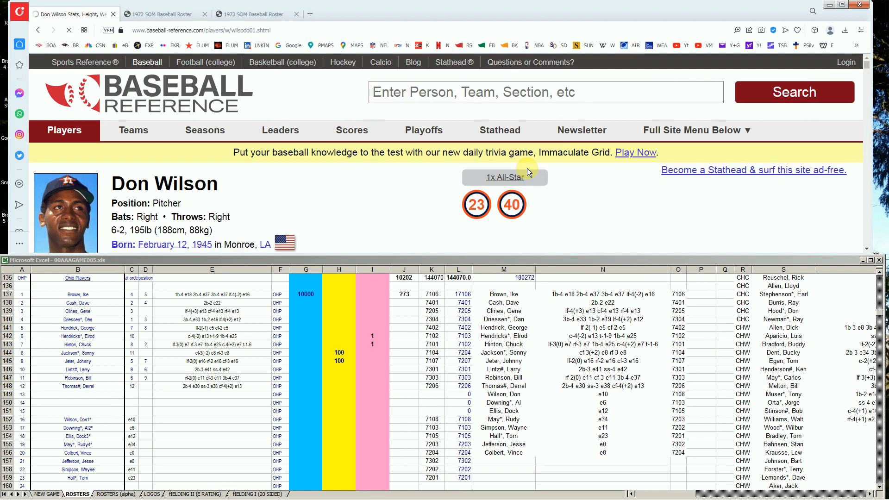
scroll(528, 169, down, 4)
scroll(529, 169, down, 6)
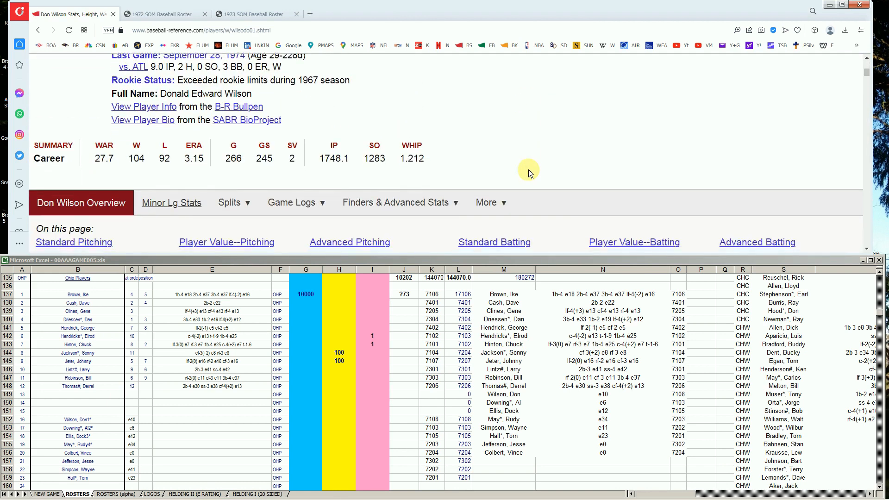
scroll(529, 170, down, 7)
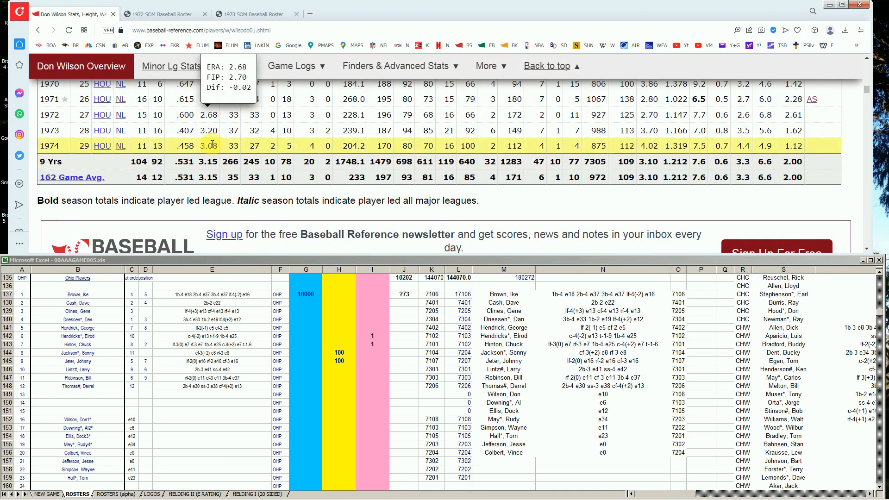
mouse_move(212, 146)
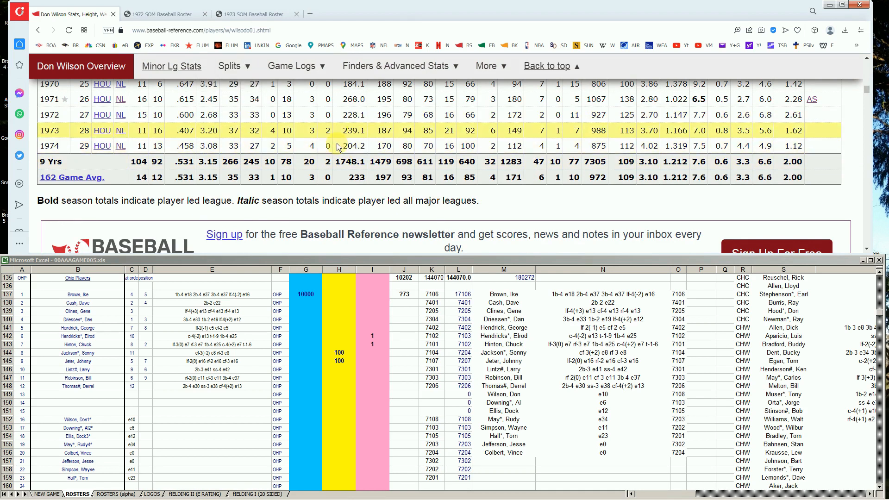
scroll(368, 157, up, 1)
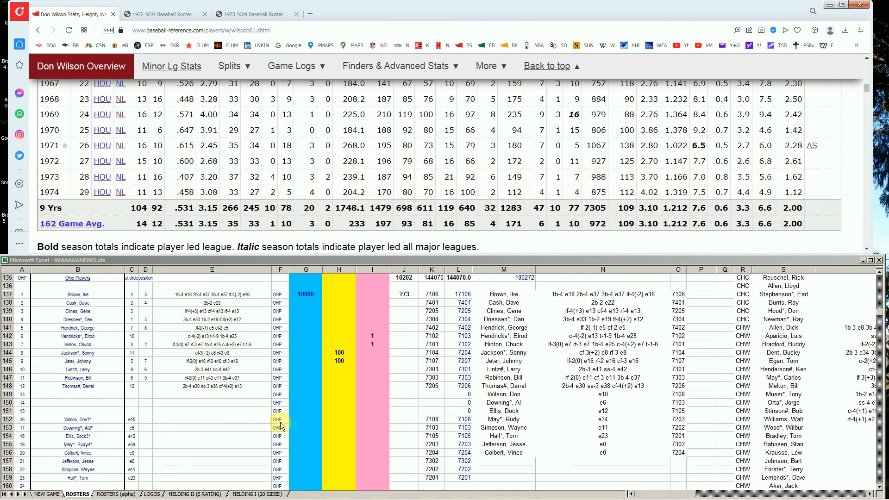
click(298, 418)
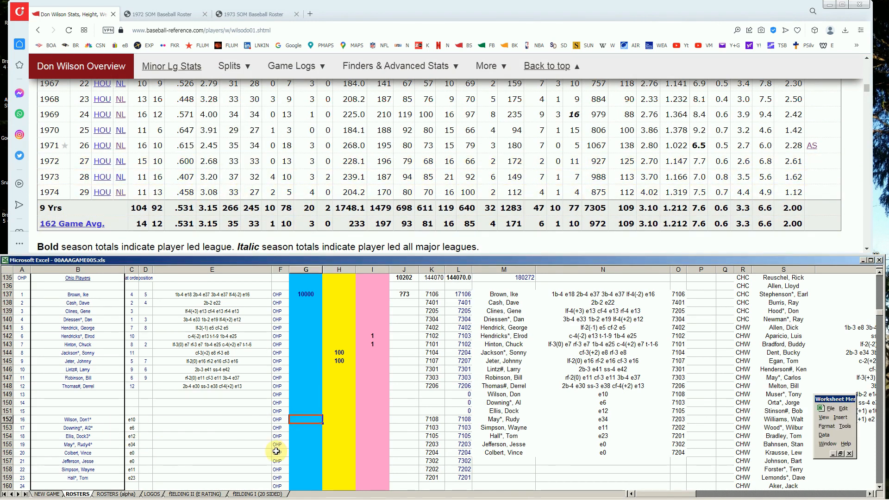
text(10000)
key(Return)
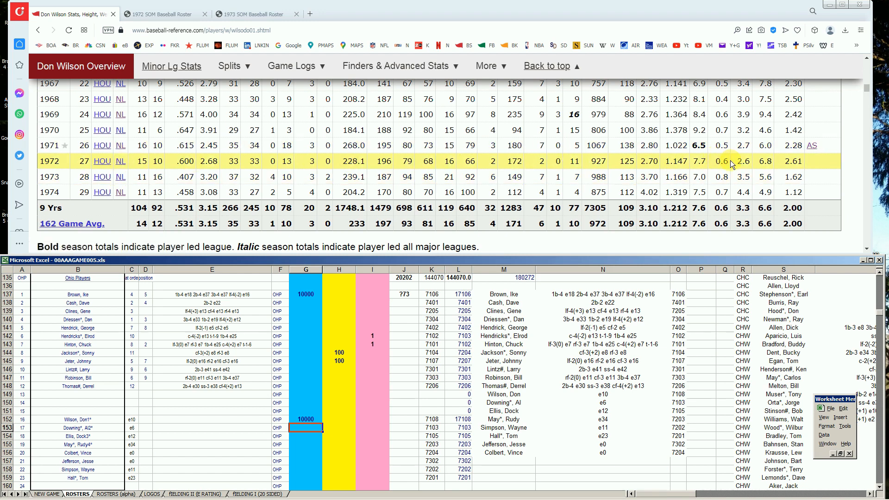
- Search Baseball Reference for Al Downing, open the 1961-1977 pitcher's page and examine his yearly standard pitching figures
drag(864, 90, 756, 73)
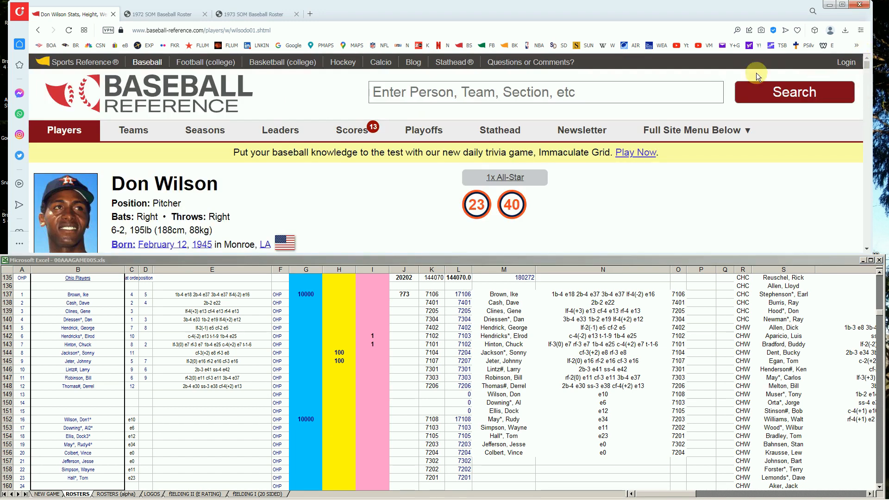
click(694, 86)
text(al do)
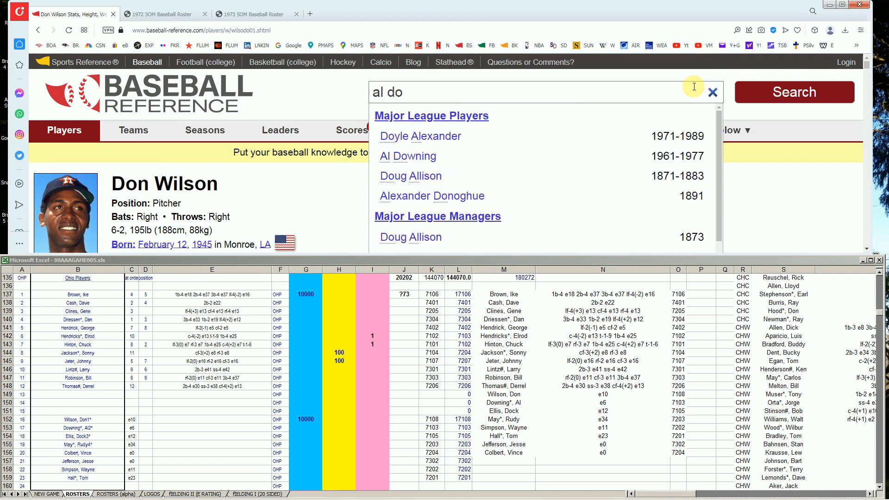
click(425, 158)
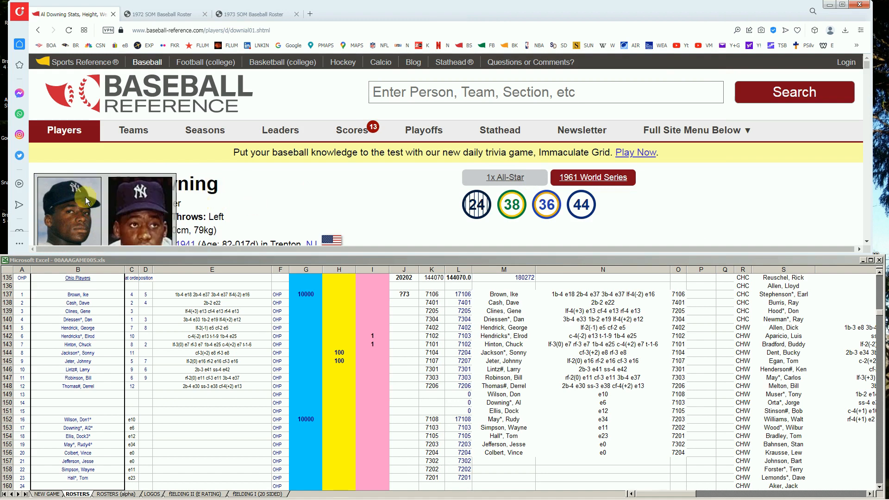
scroll(338, 214, down, 2)
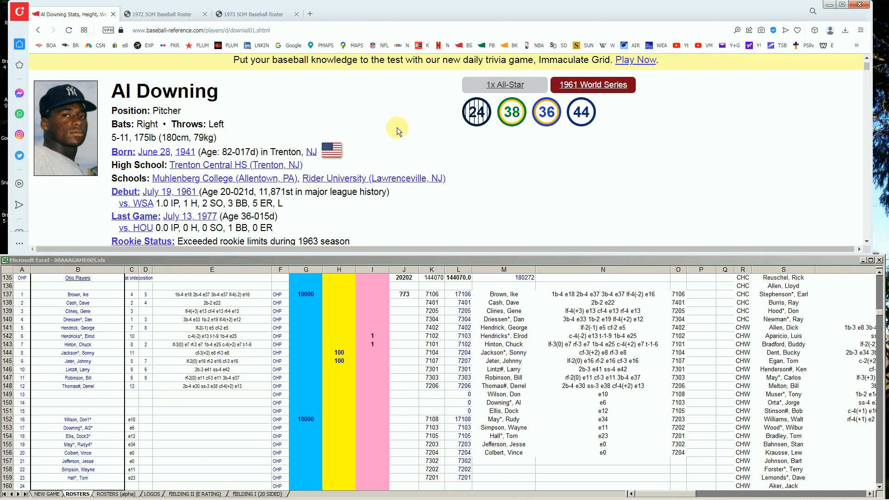
scroll(569, 182, down, 10)
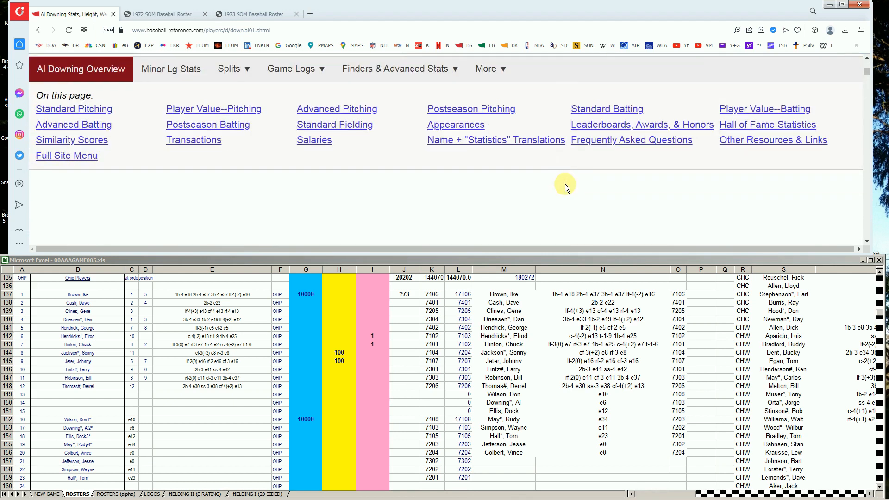
scroll(562, 187, down, 5)
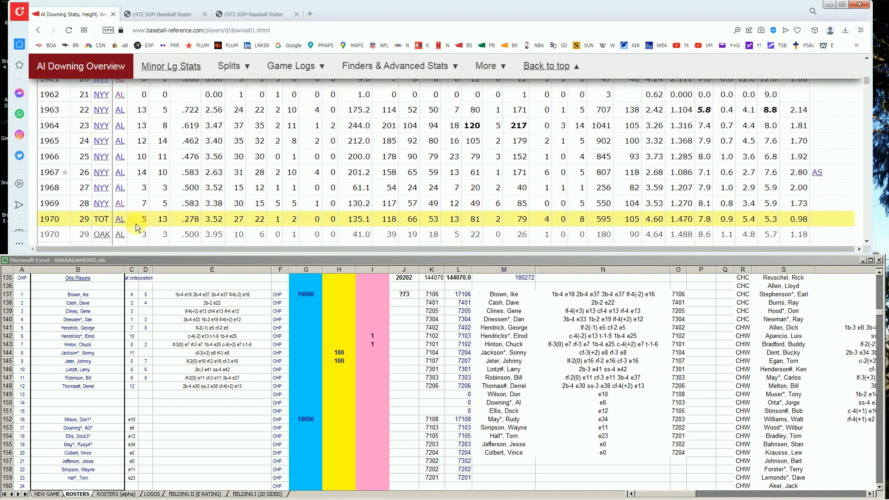
scroll(107, 208, down, 2)
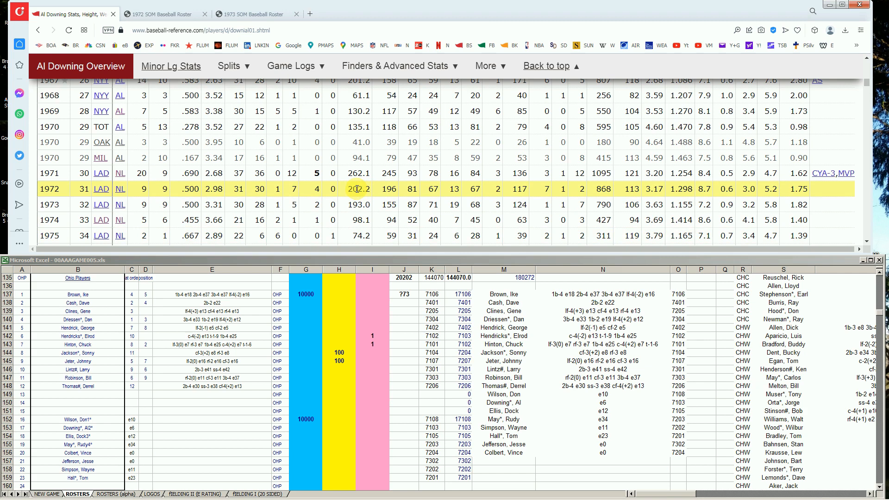
- Enter 10000 in the blue column of the Al Downing row on the rosters sheet
click(309, 428)
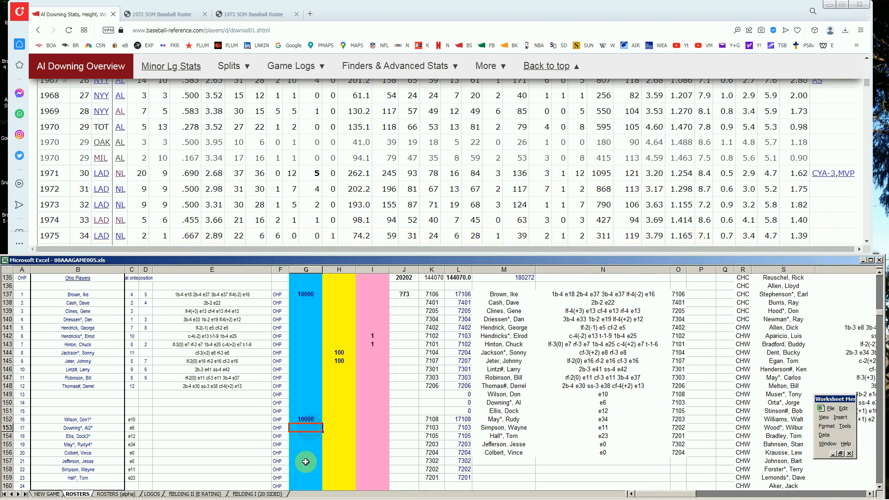
text(10000)
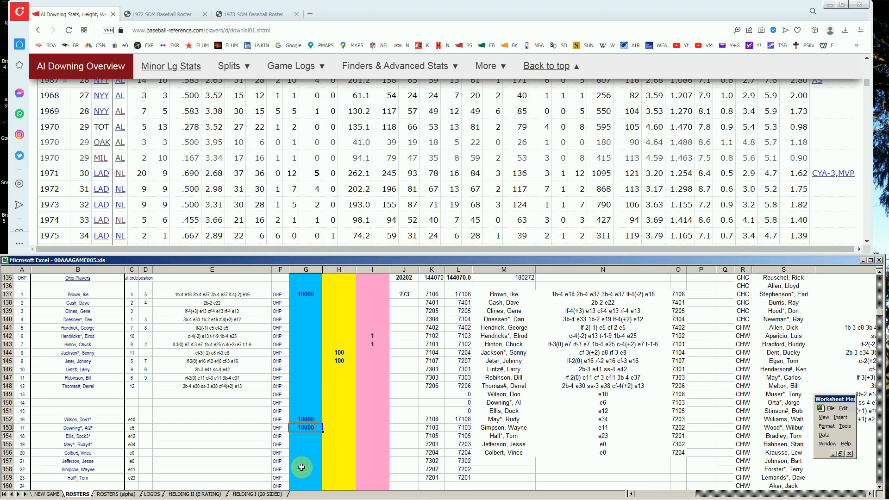
key(Return)
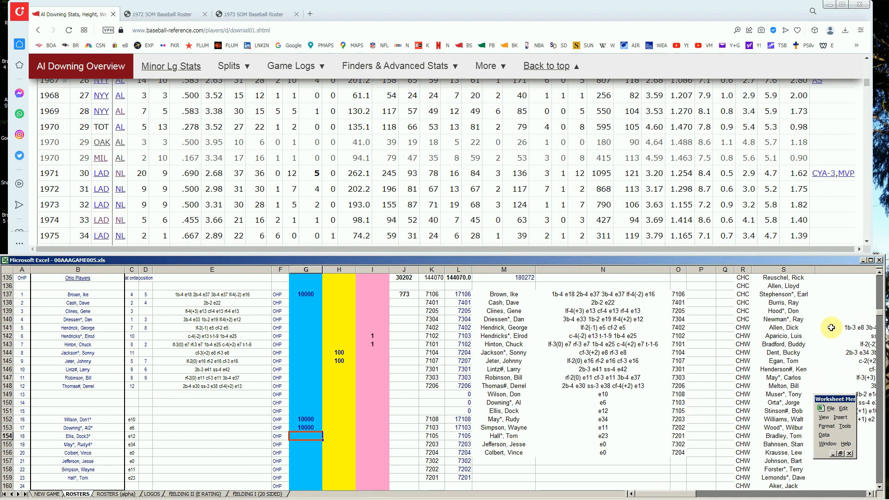
- Search Baseball Reference for Dock Ellis, open the 1968-1979 pitcher's page and examine his yearly standard pitching figures
drag(867, 83, 870, 60)
click(707, 92)
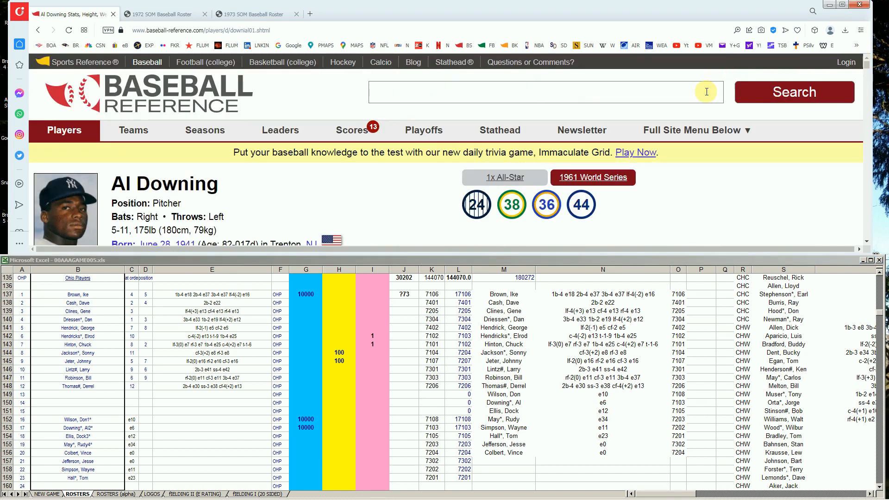
text(dock ellis)
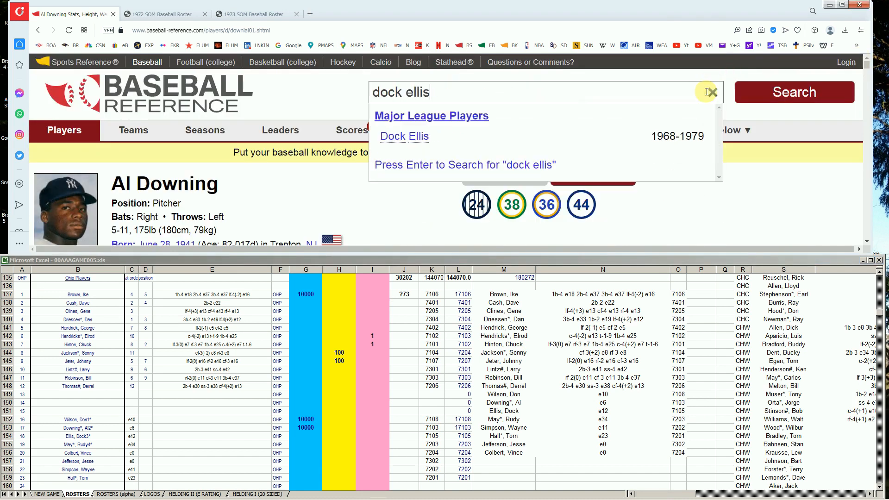
click(409, 139)
scroll(398, 171, down, 2)
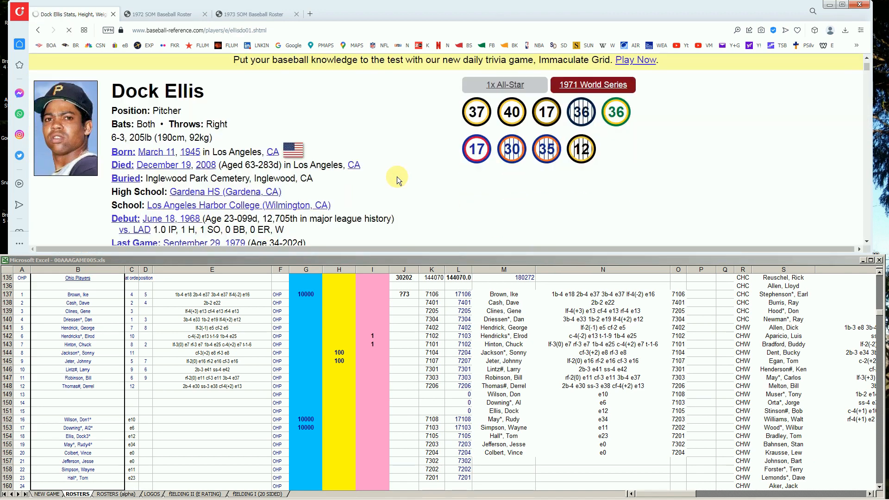
scroll(417, 160, down, 2)
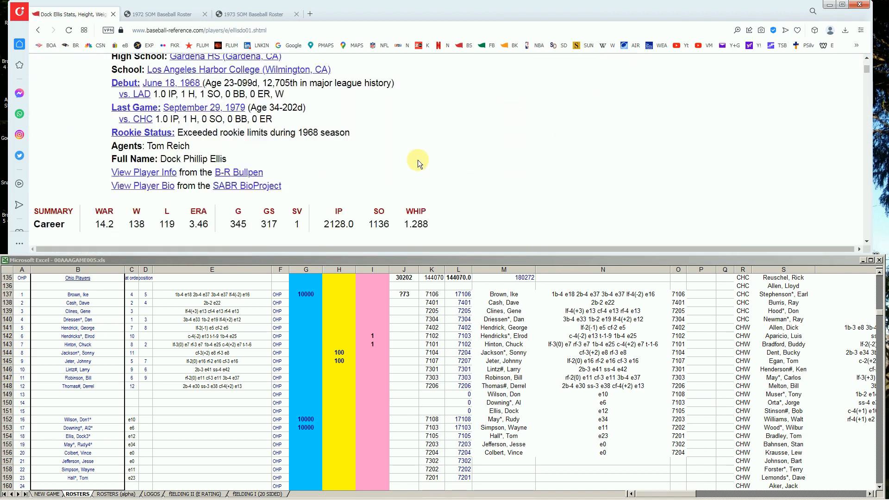
scroll(417, 160, down, 5)
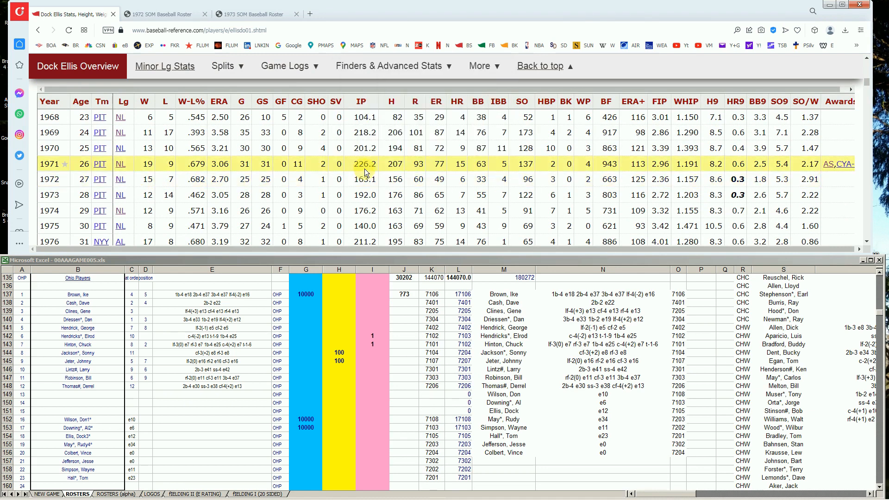
scroll(365, 169, down, 1)
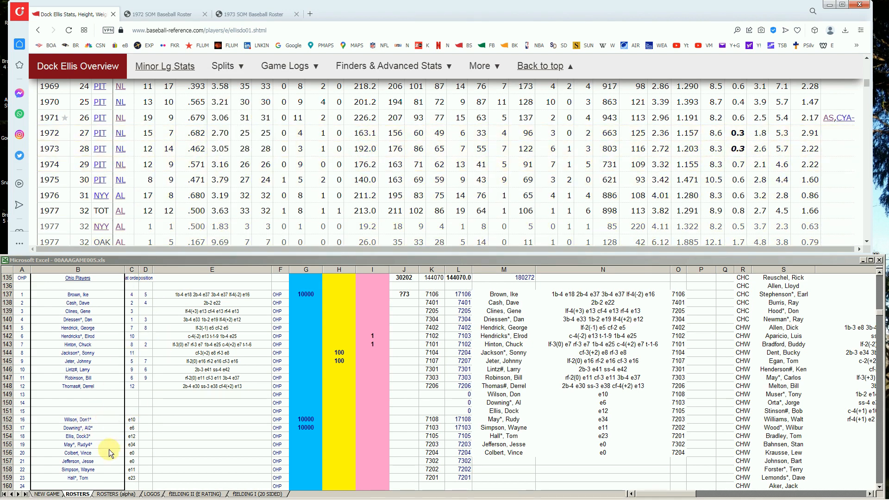
mouse_move(226, 133)
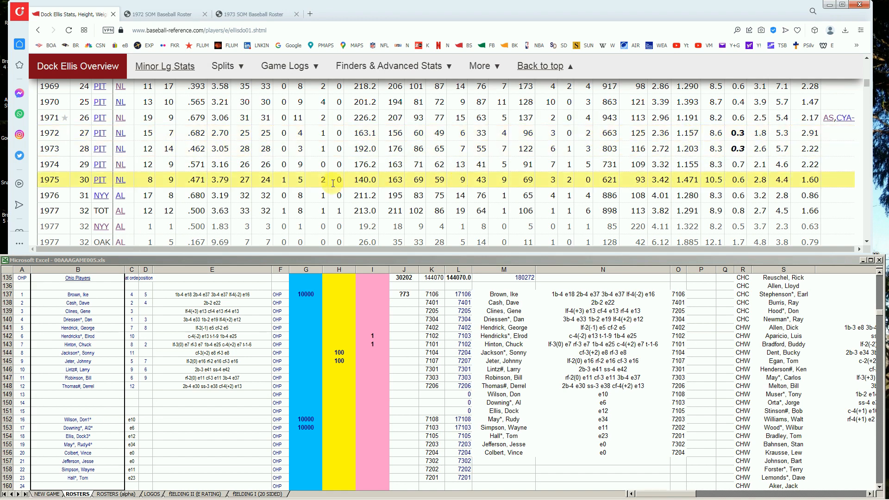
- Enter 10000 in the blue column of the Dock Ellis row on the rosters sheet
click(302, 435)
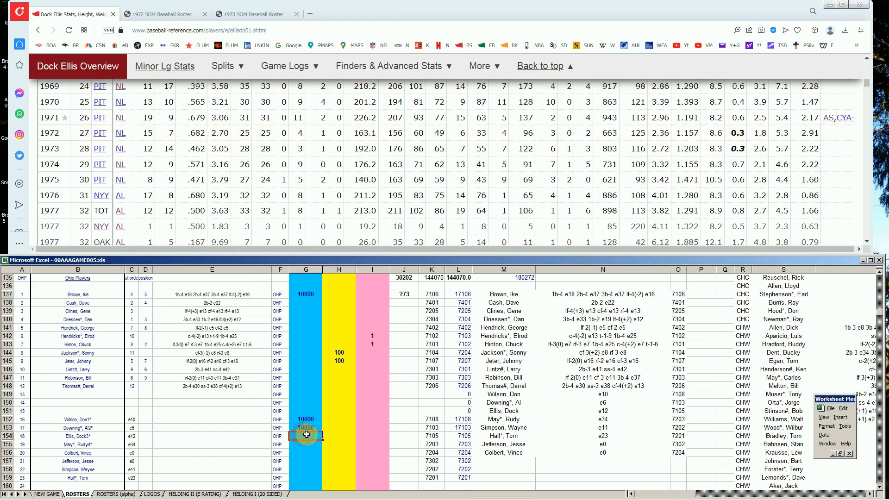
text(10000)
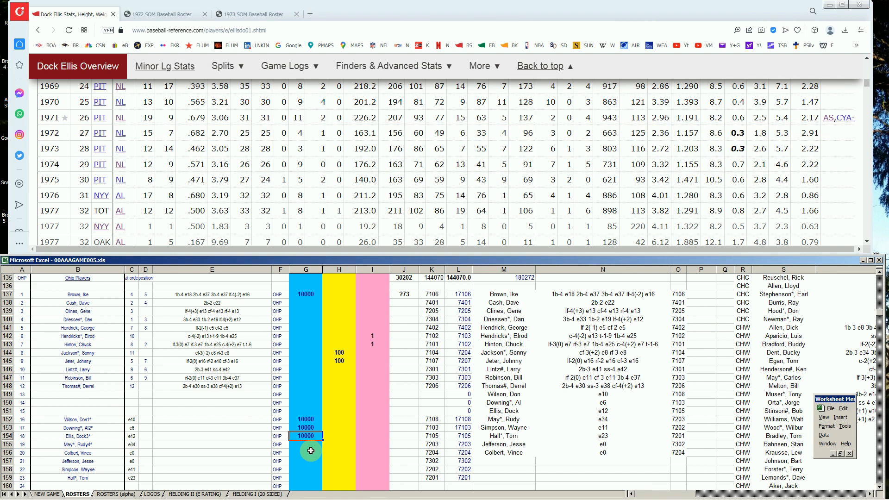
key(Return)
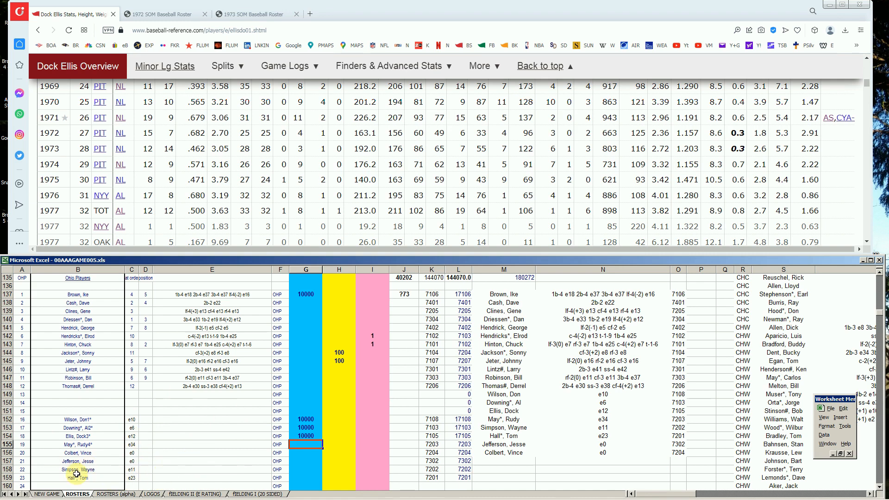
- Go to the beginning of the rosters sheet and select the overall TOTAL value in cell J3 to check it
click(250, 449)
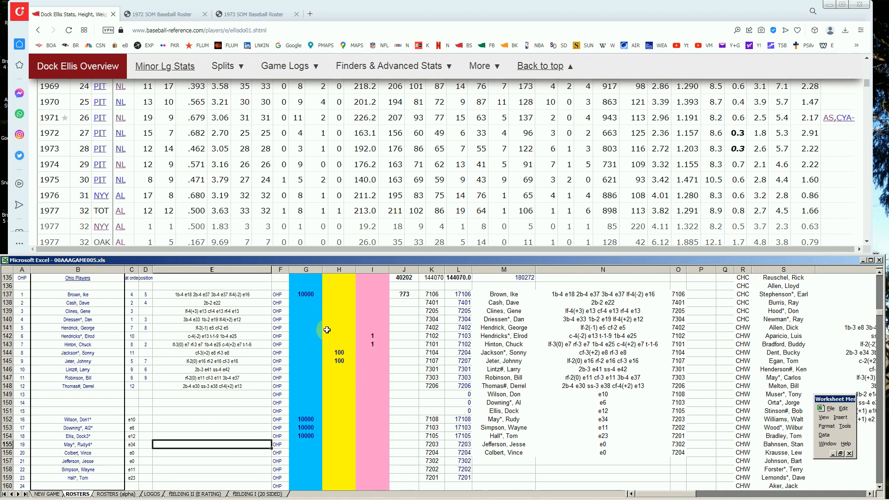
click(309, 334)
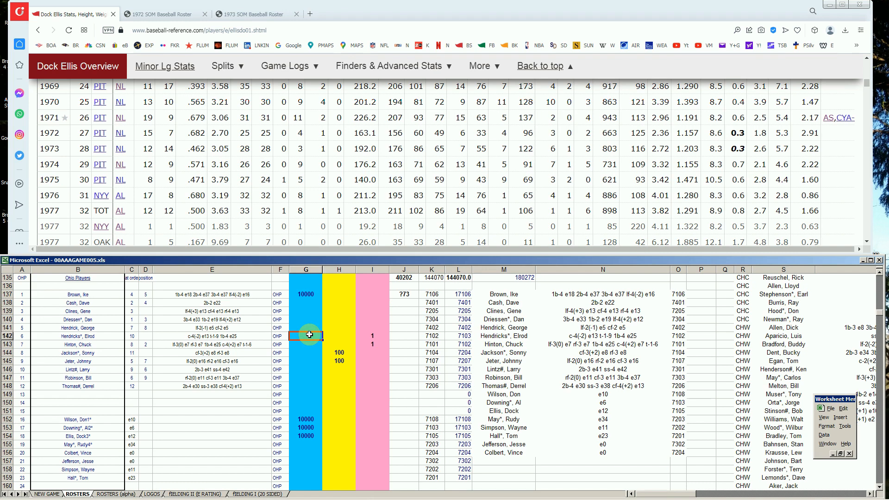
key(Page_Up)
key(Page_Up)
key(Page_Up)
key(Page_Up)
key(Page_Up)
key(Page_Up)
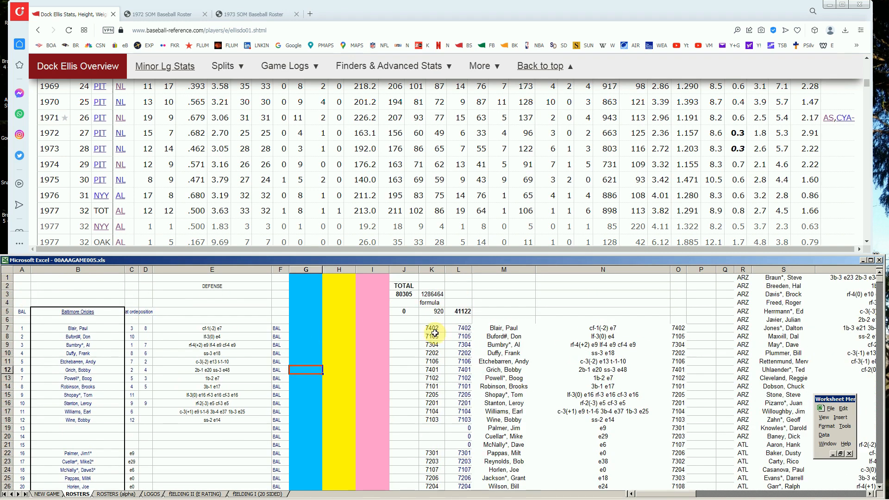
click(408, 297)
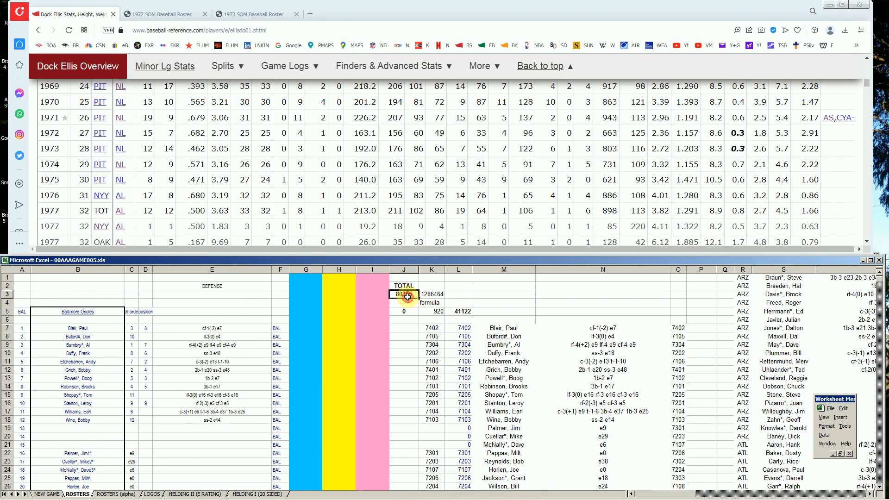